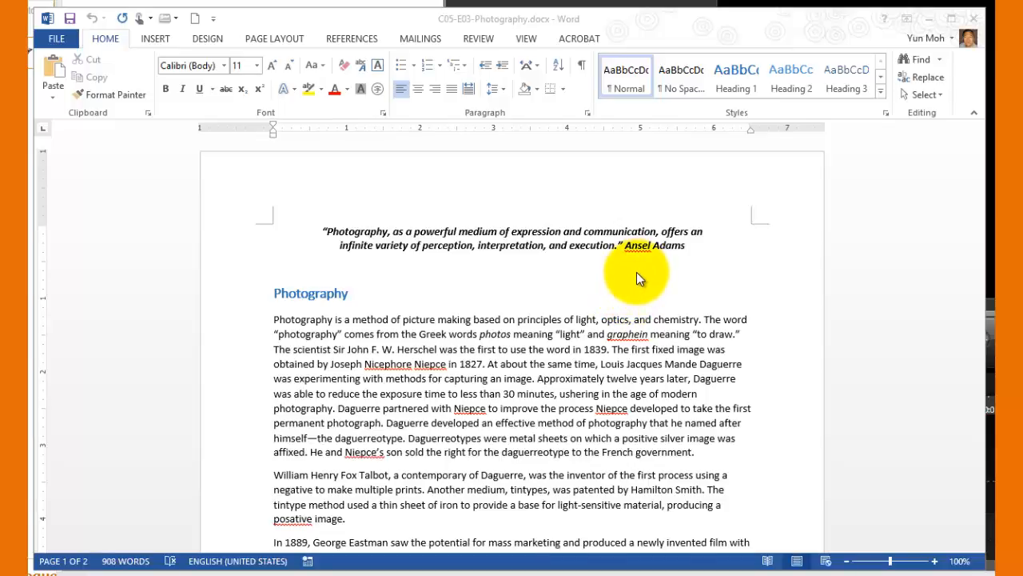
Examine the words flagged as misspelled in the opening quote, the Photography section and the Camera Basics section
double_click(637, 245)
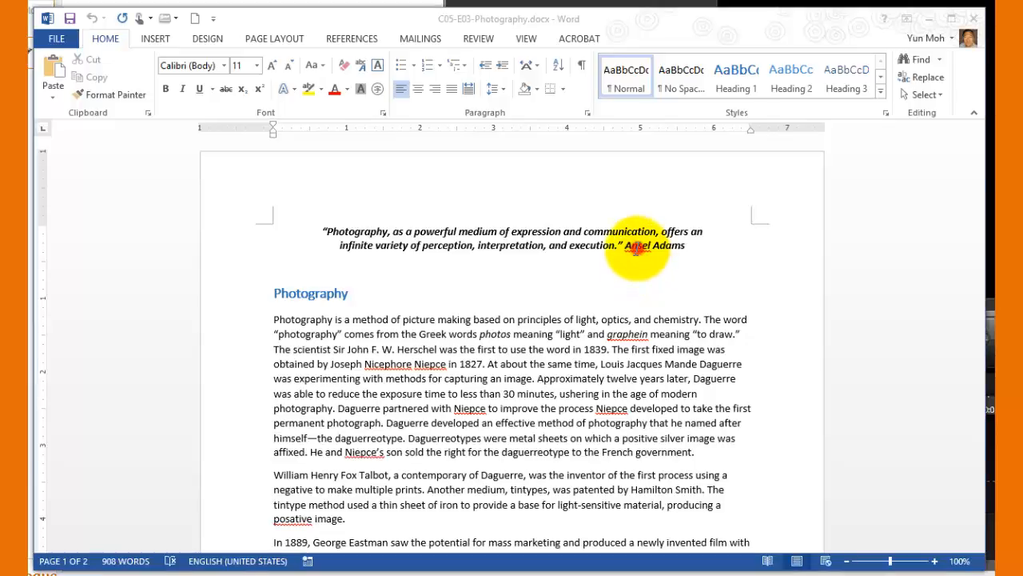
left_click(648, 294)
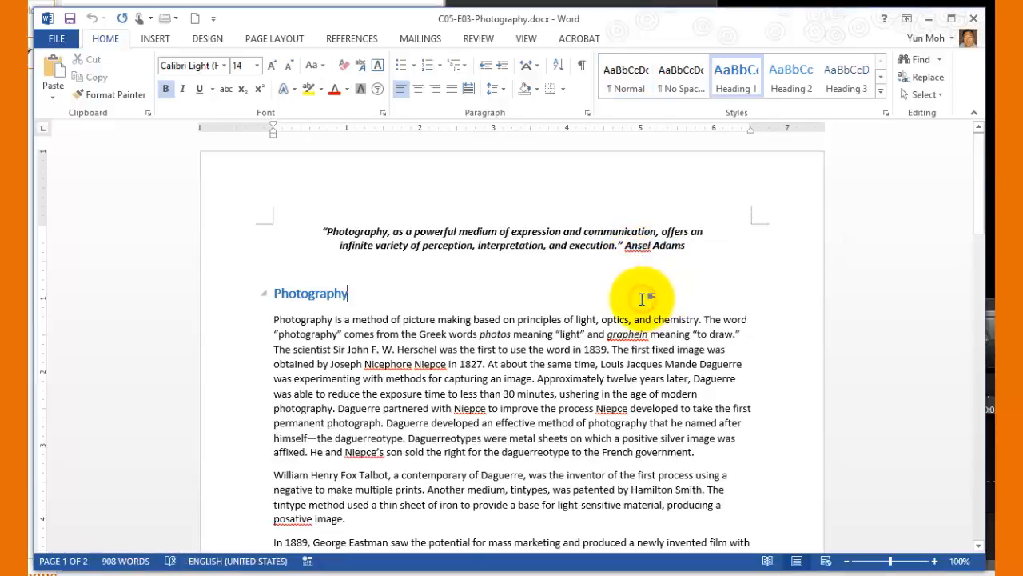
double_click(637, 245)
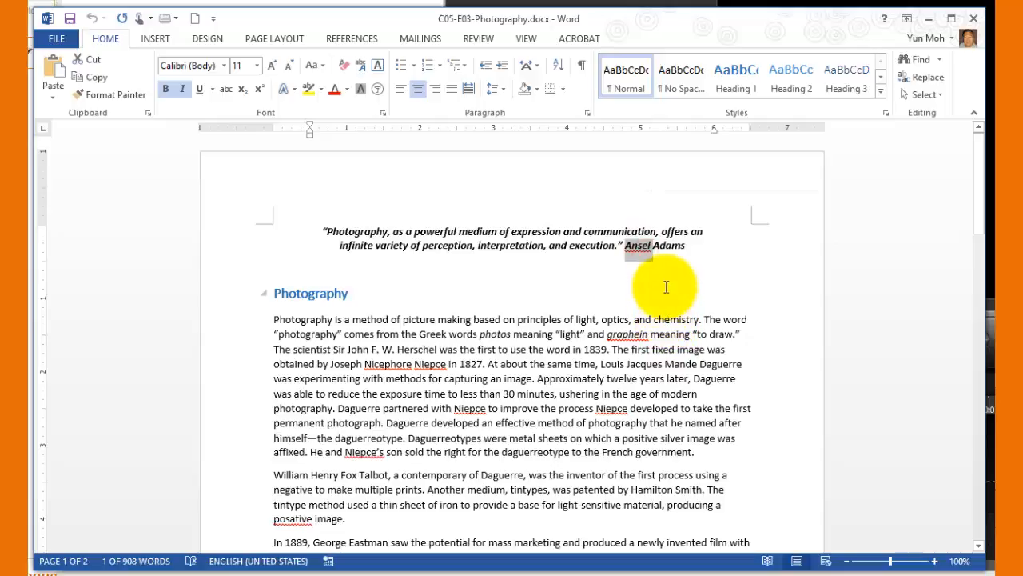
left_click(665, 289)
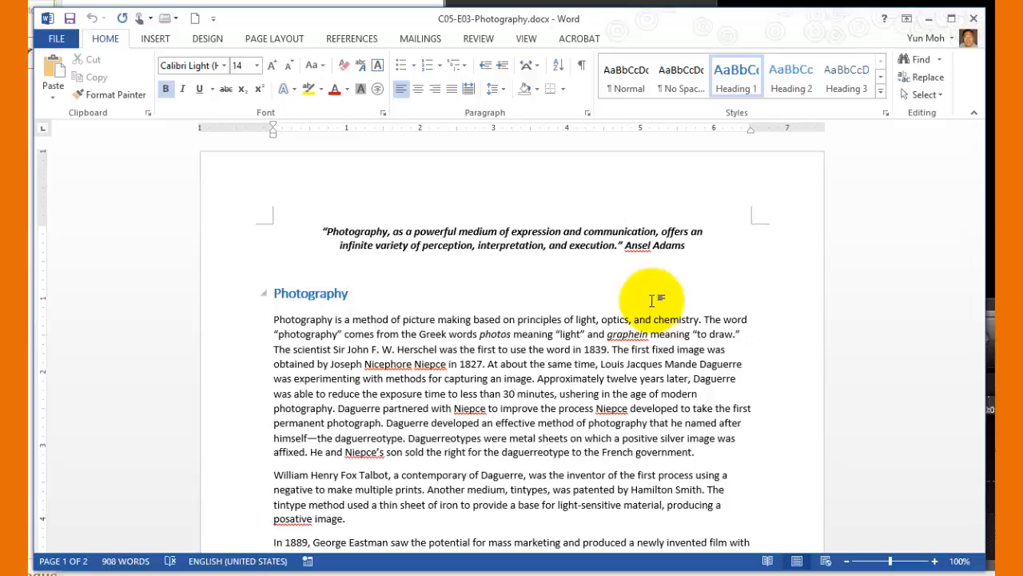
double_click(393, 364)
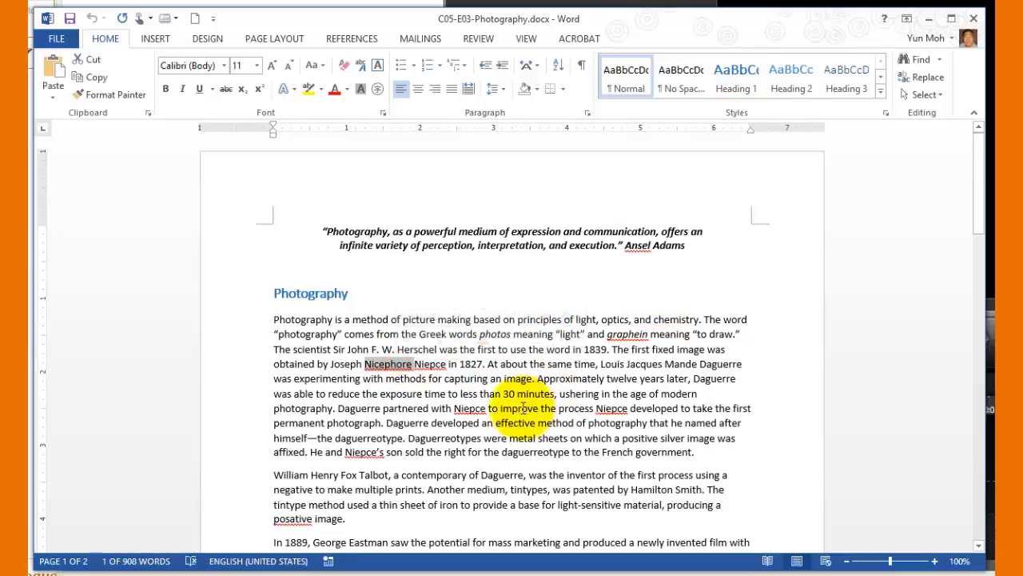
right_click(431, 365)
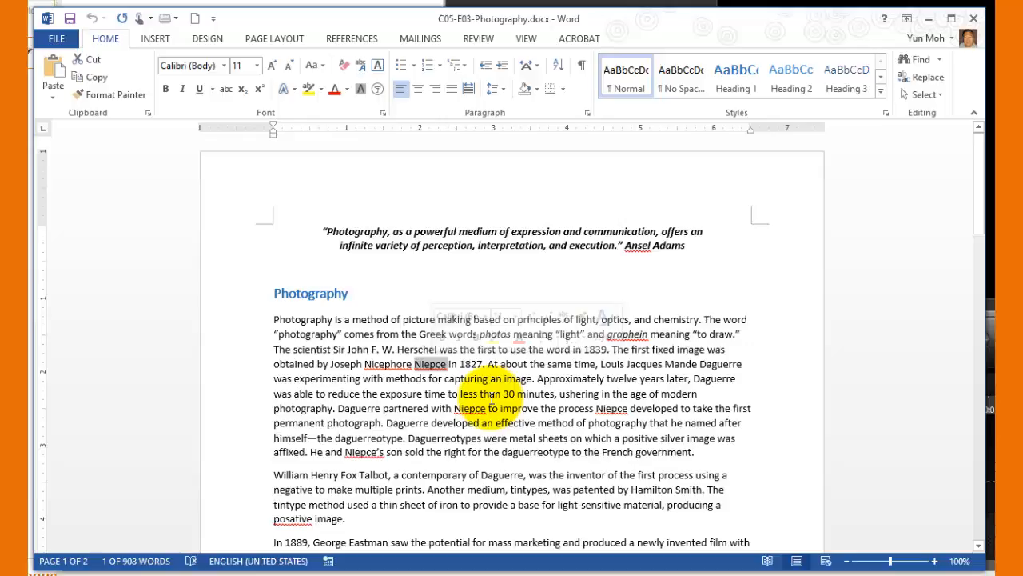
left_click(497, 393)
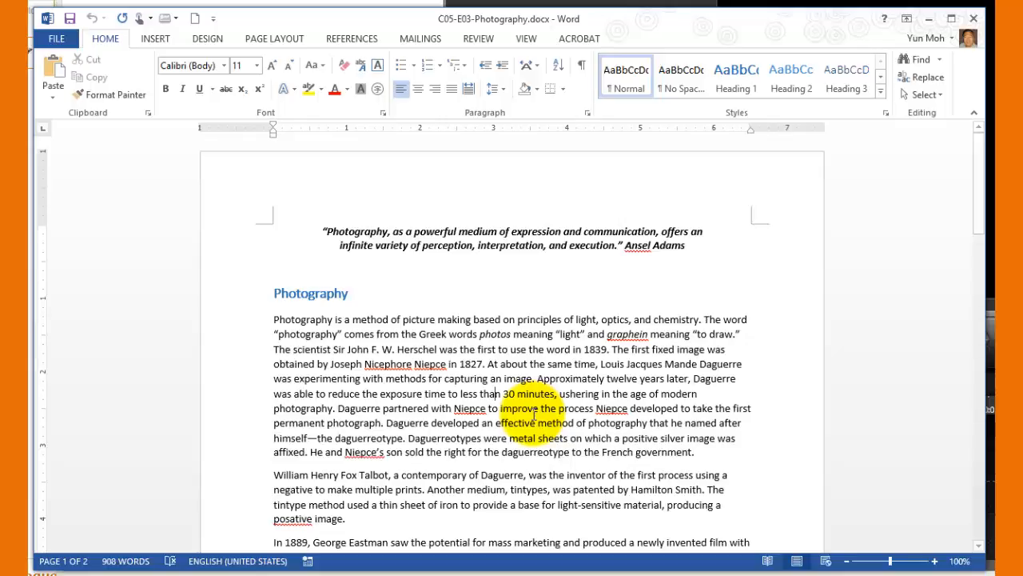
scroll(619, 452, "down", 3)
scroll(619, 452, "down", 2)
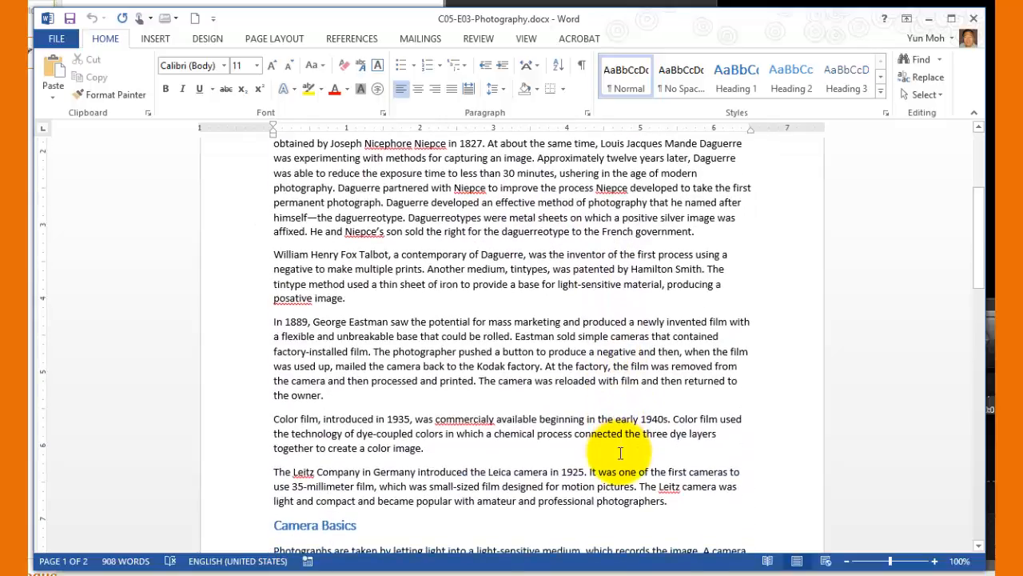
double_click(471, 419)
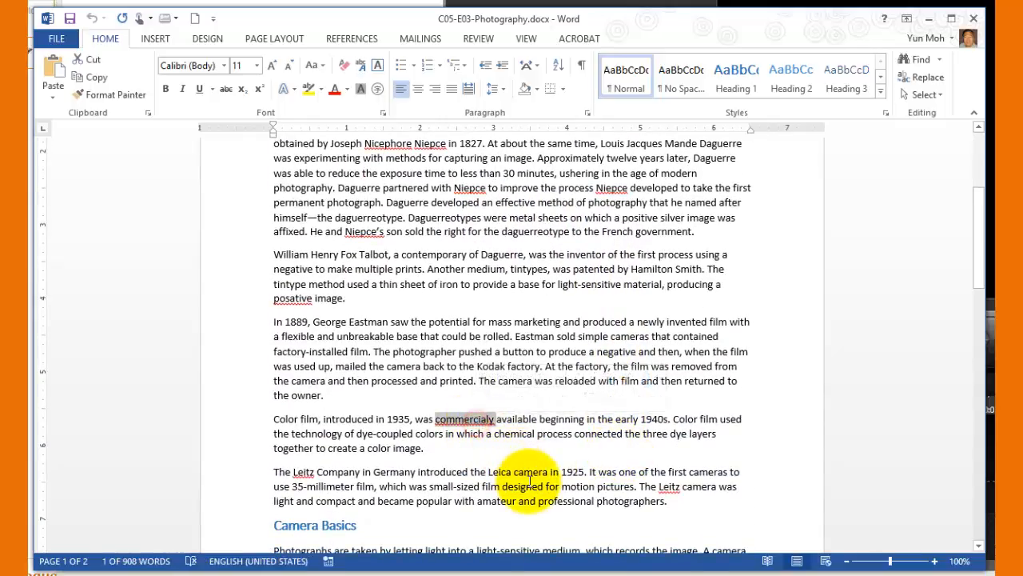
scroll(529, 480, "down", 5)
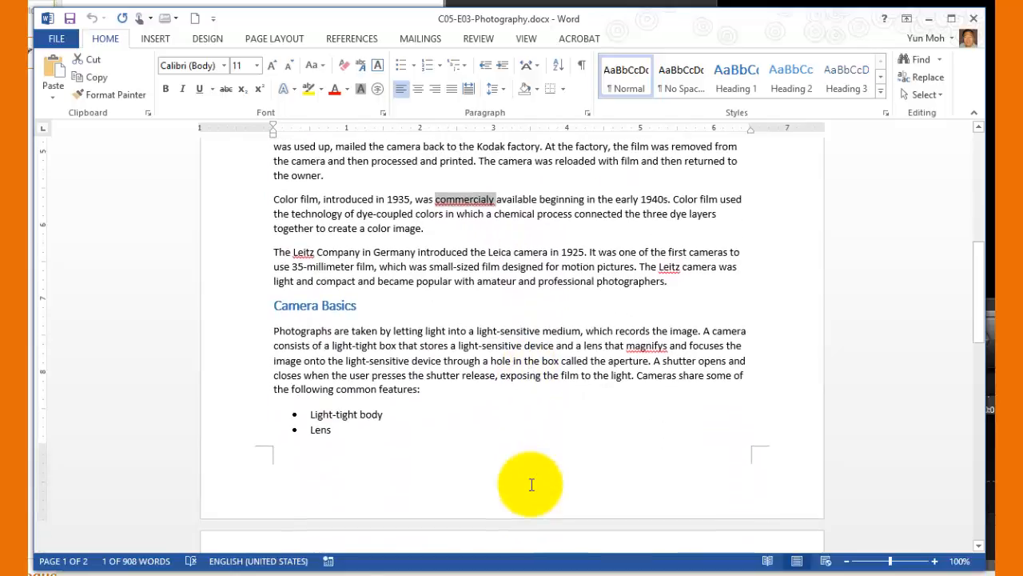
scroll(530, 483, "up", 2)
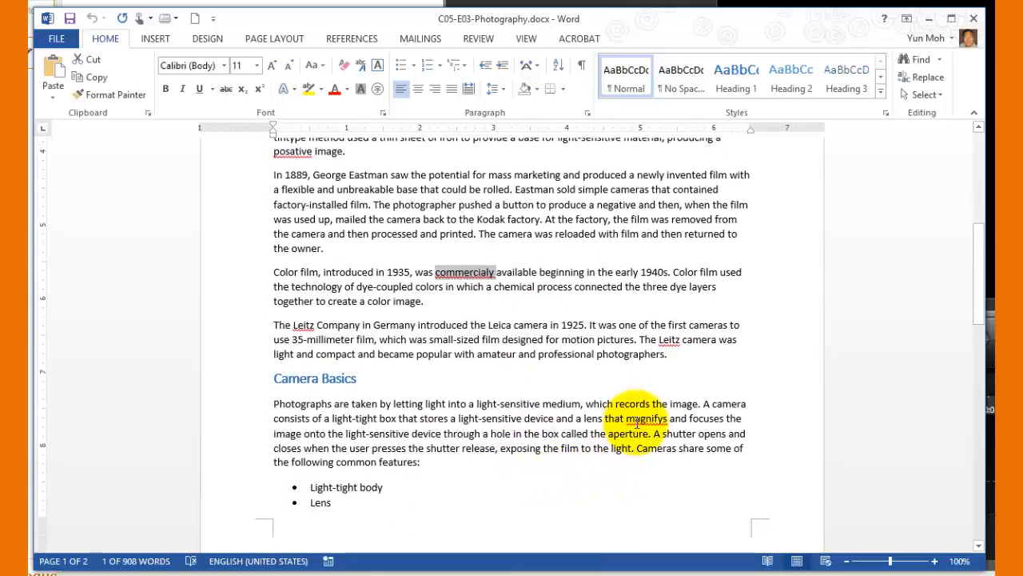
left_click(637, 426)
scroll(576, 412, "up", 8)
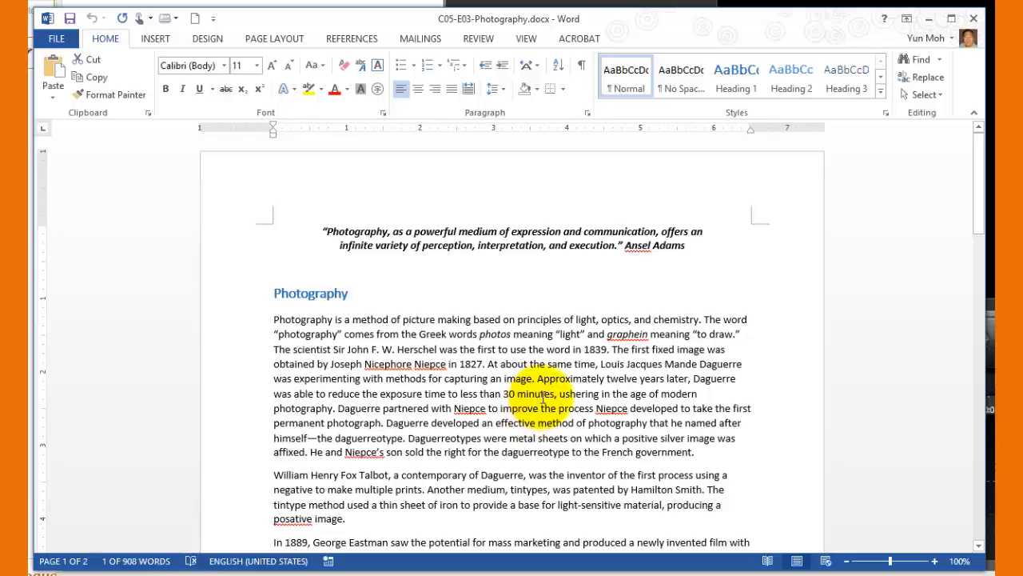
right_click(611, 343)
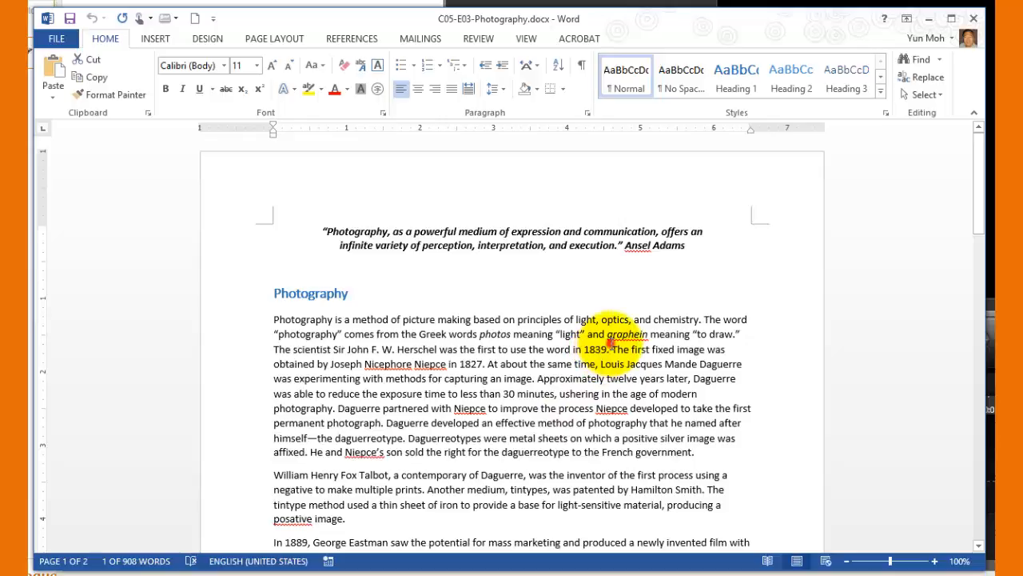
right_click(441, 367)
left_click(484, 363)
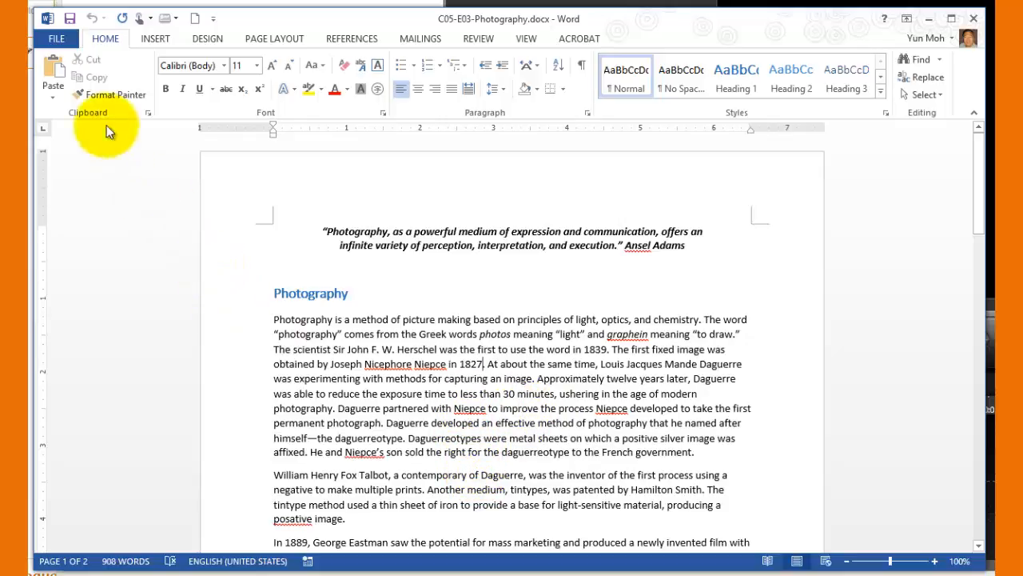
Open the program's proofing options and review the spelling and grammar correction settings
left_click(52, 37)
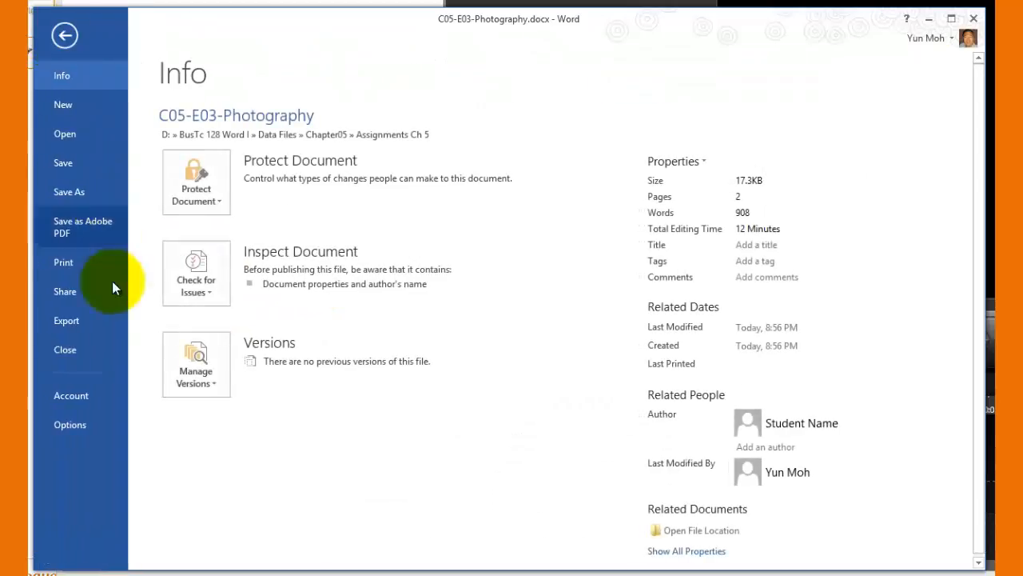
left_click(64, 431)
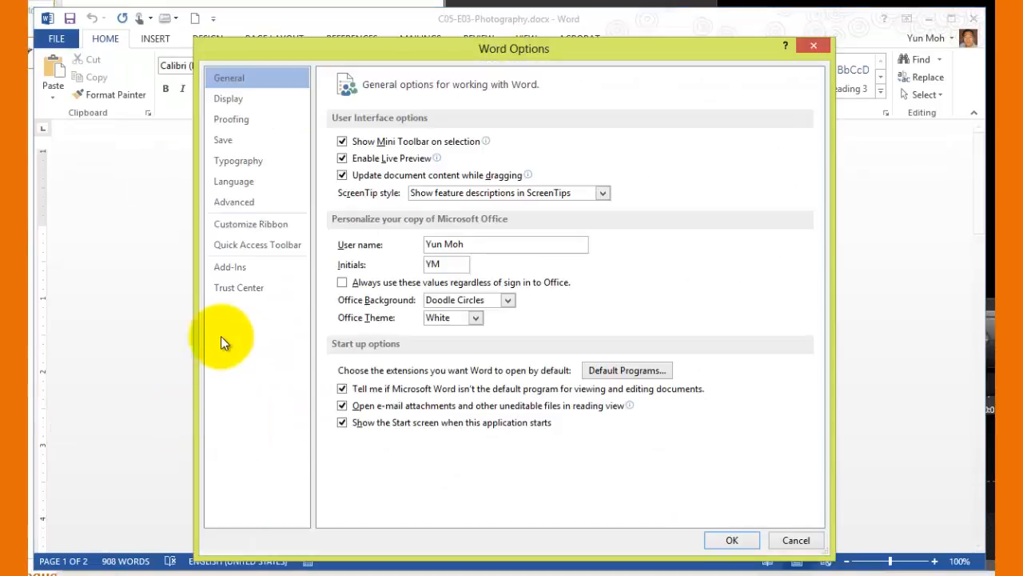
left_click(227, 121)
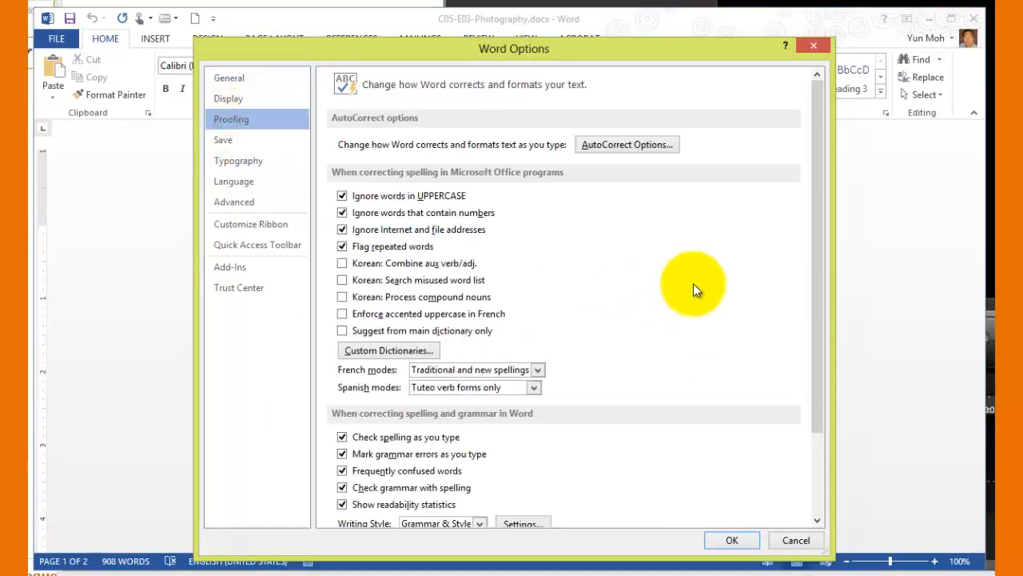
left_click_drag(814, 249, 791, 471)
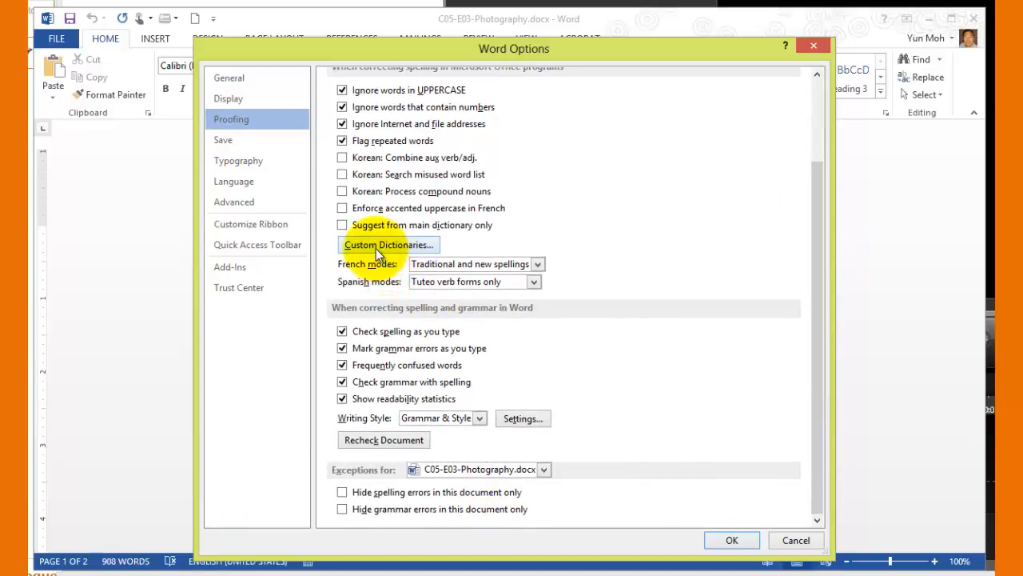
scroll(606, 307, "up", 1)
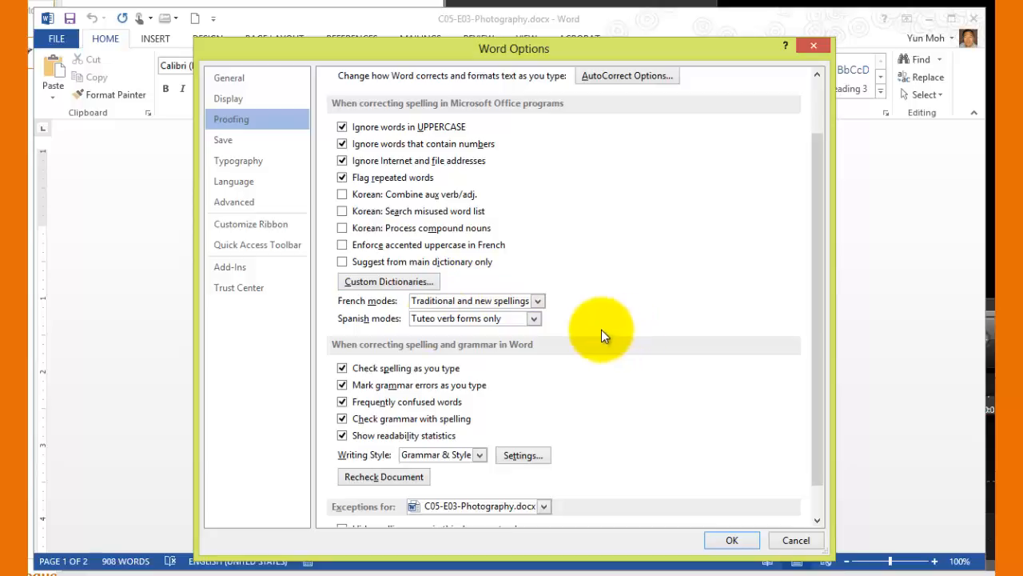
Create a new custom dictionary in the UProof folder, using the person's first and last name without a space as its file name
left_click(388, 281)
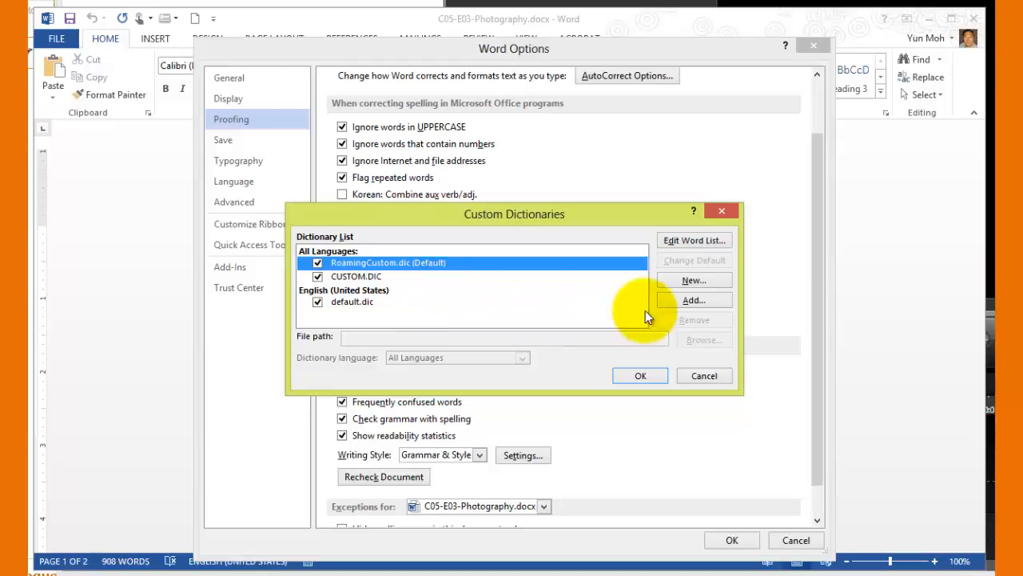
left_click(710, 280)
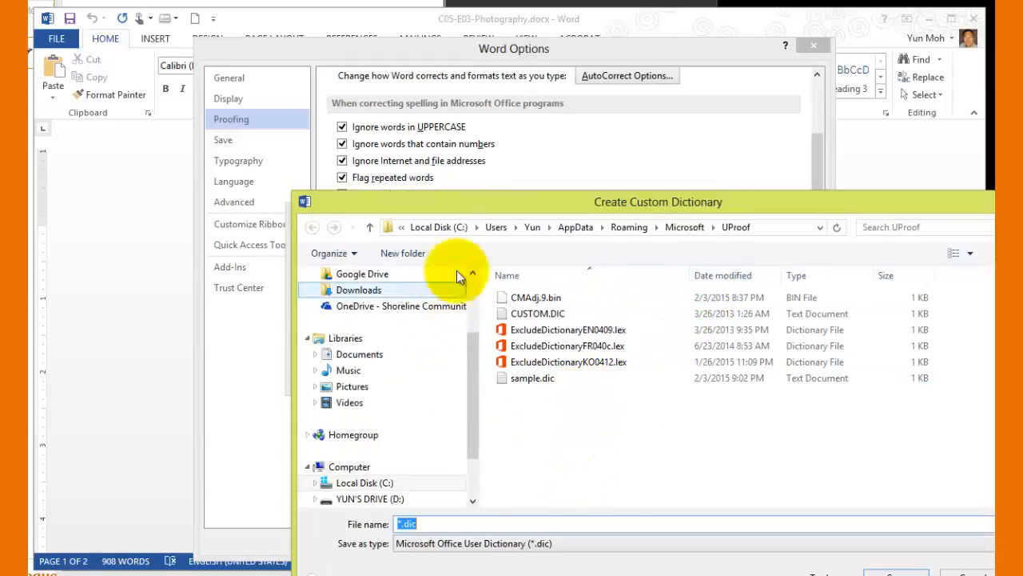
left_click_drag(463, 200, 383, 131)
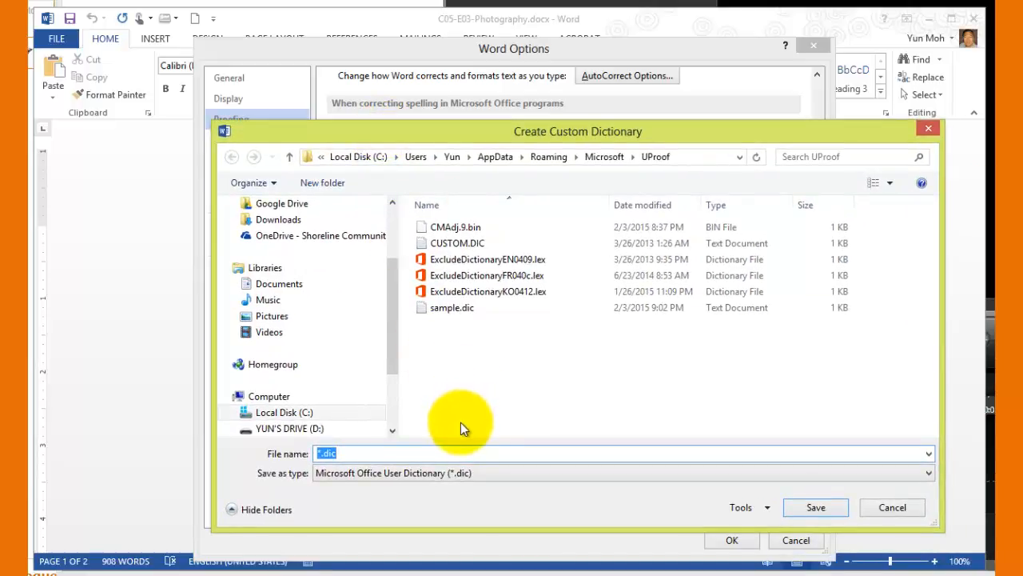
left_click(365, 454)
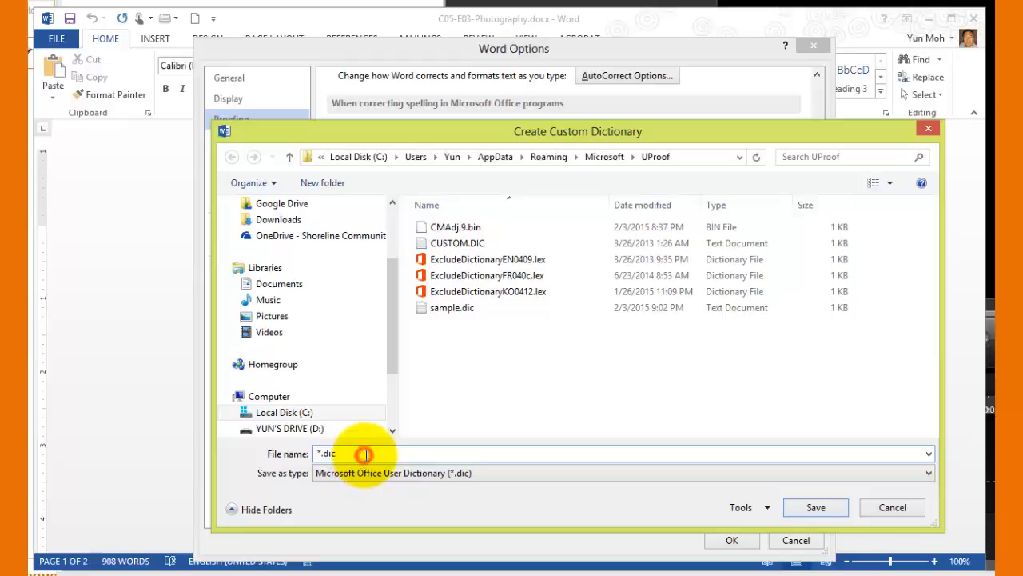
key("BackSpace")
key("BackSpace")
key("BackSpace")
key("BackSpace")
key("BackSpace")
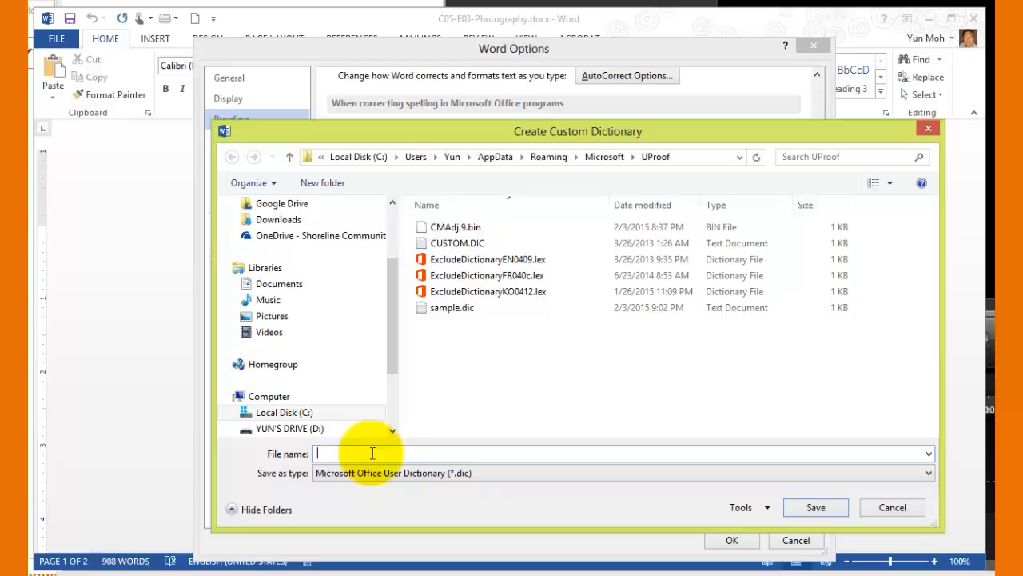
left_click(332, 454)
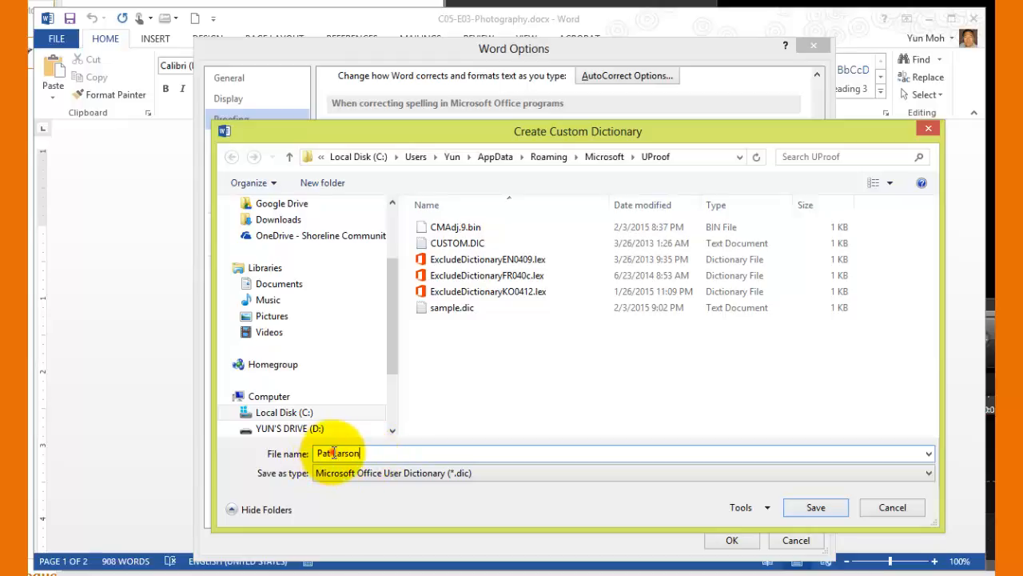
key("BackSpace")
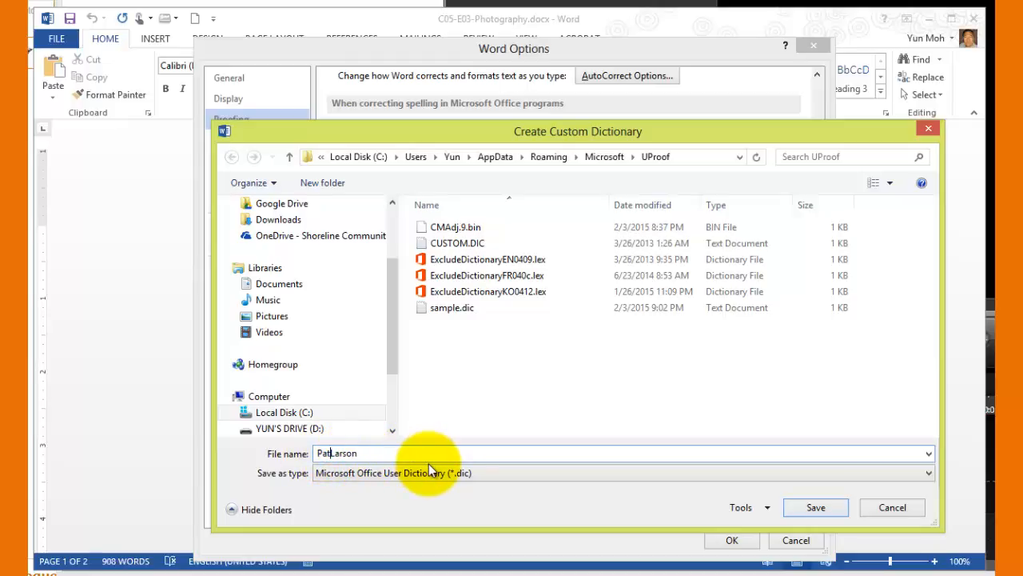
left_click(379, 453)
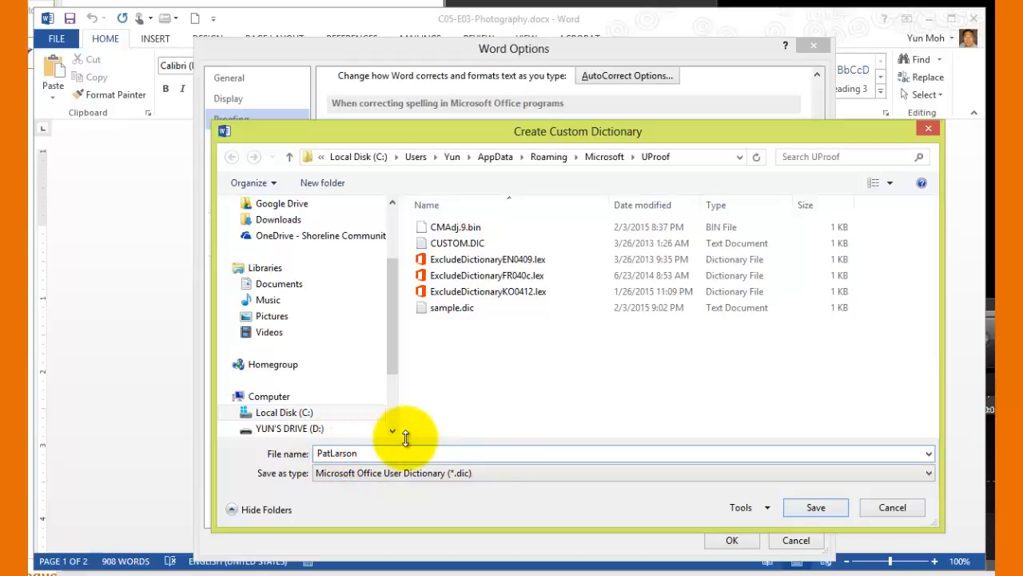
left_click(828, 510)
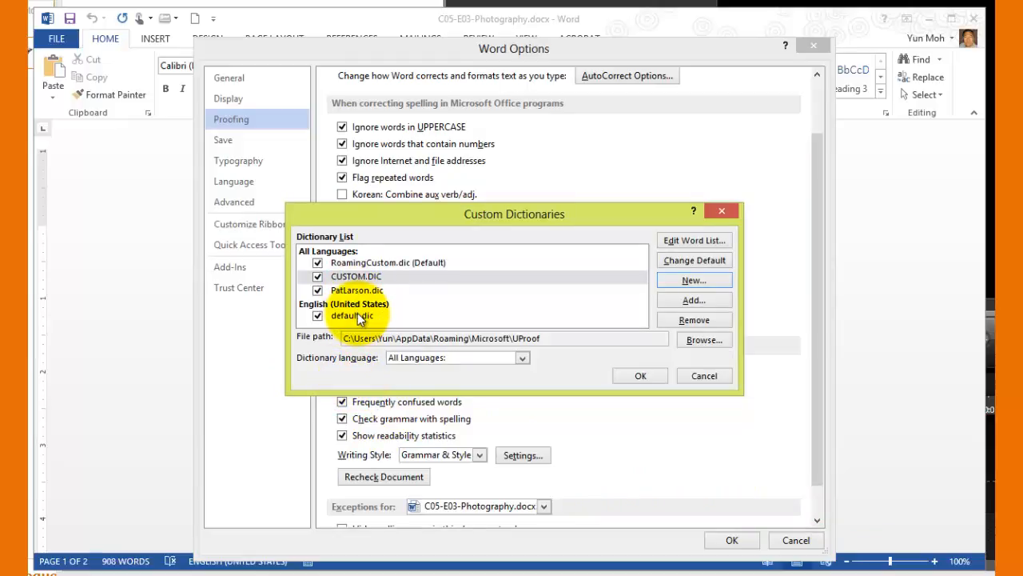
Open the new custom dictionary's word list for editing and add the word "graphein"
left_click(353, 291)
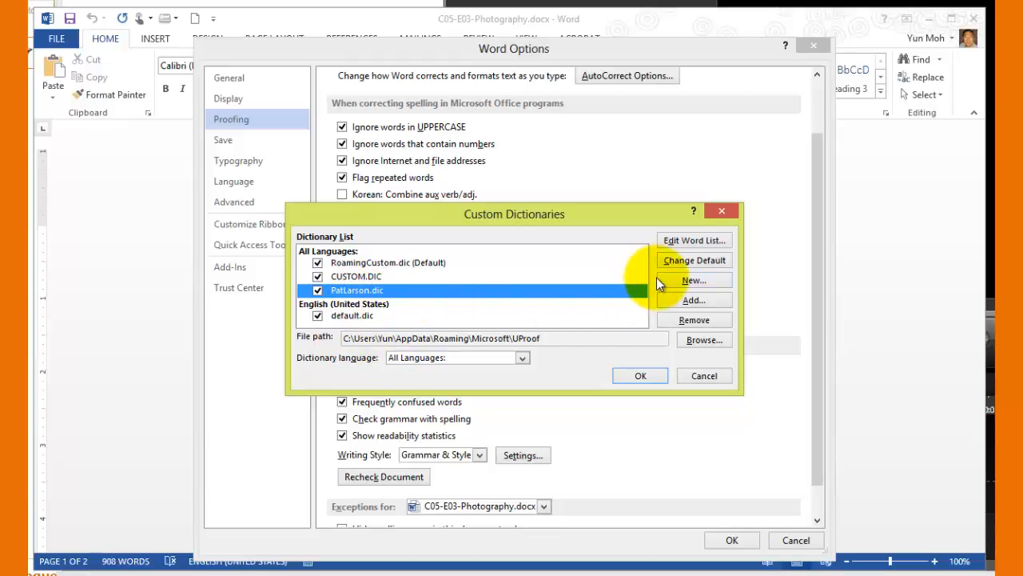
left_click(702, 243)
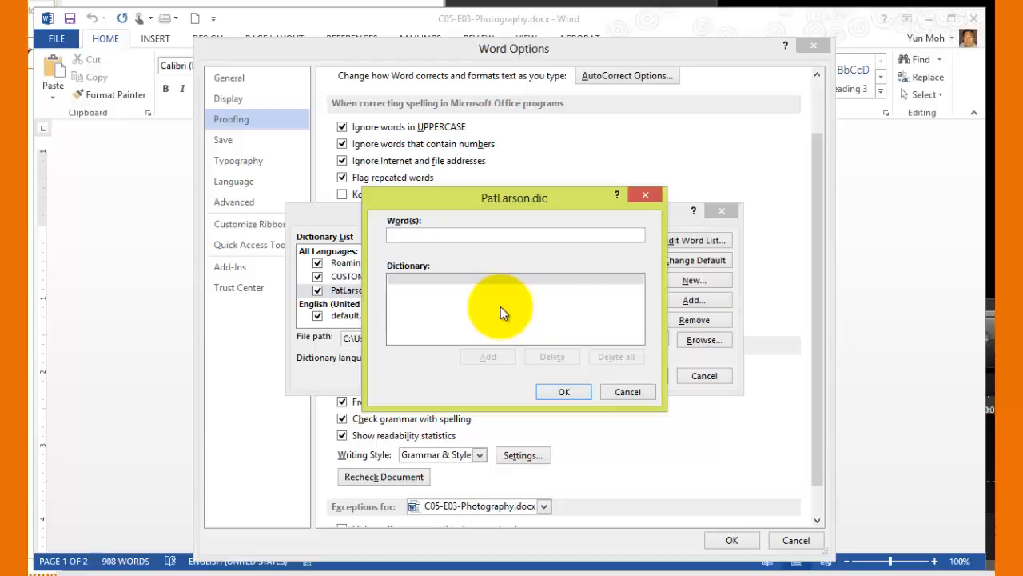
type("gra")
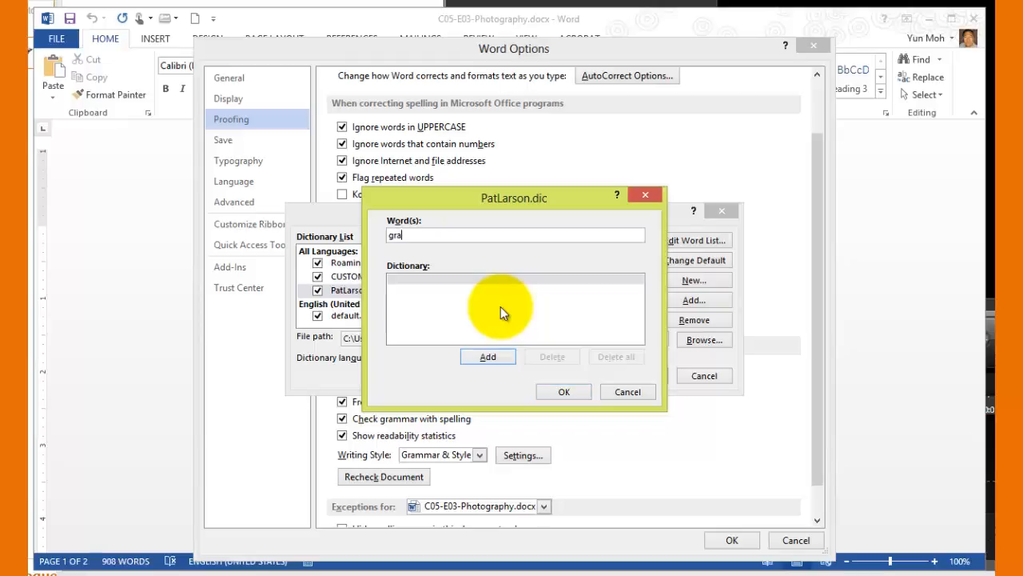
type("phein")
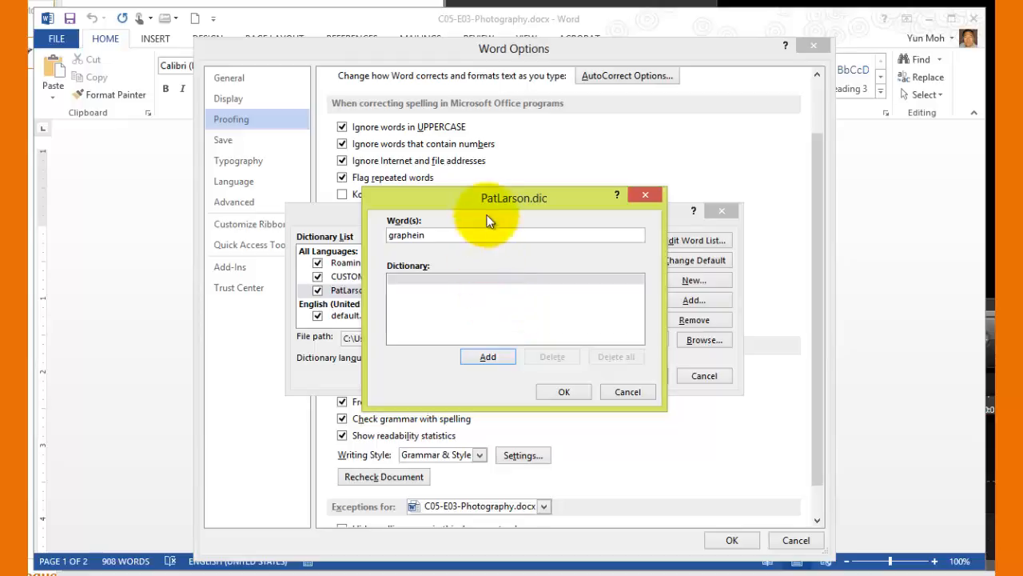
left_click(490, 356)
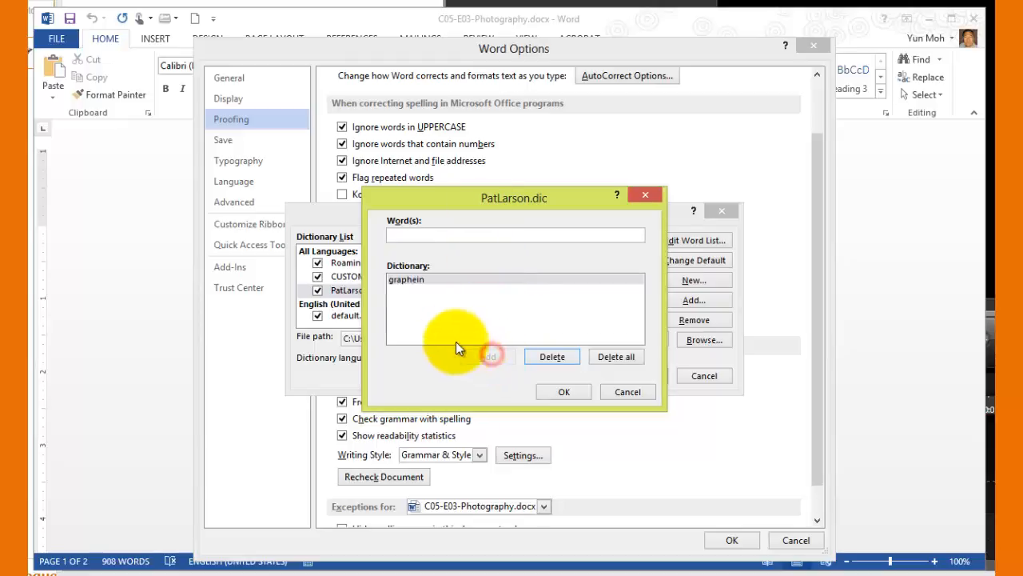
Add the words "Nicephore" and "Niepce" to the custom dictionary's word list
left_click(453, 236)
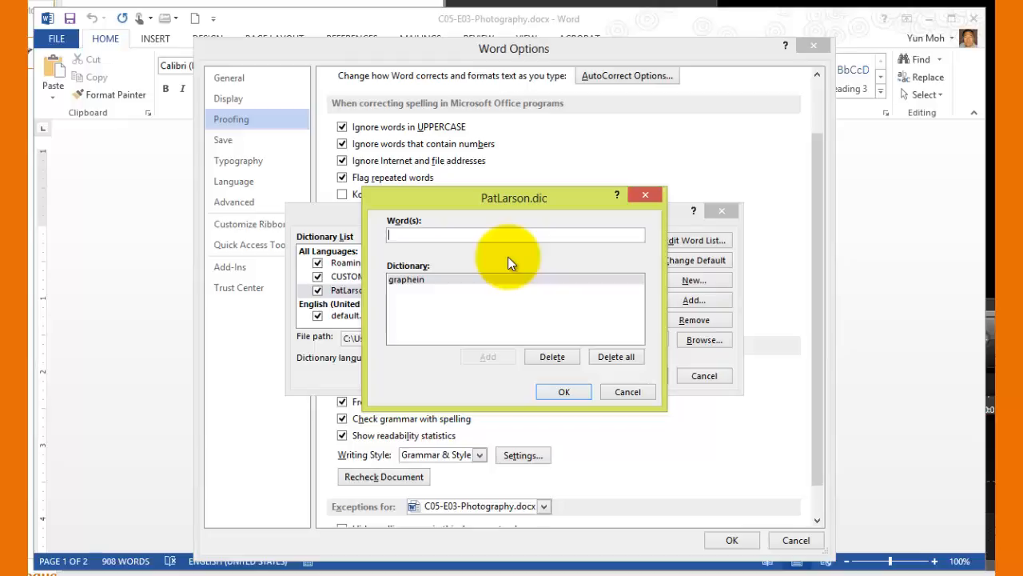
type("N")
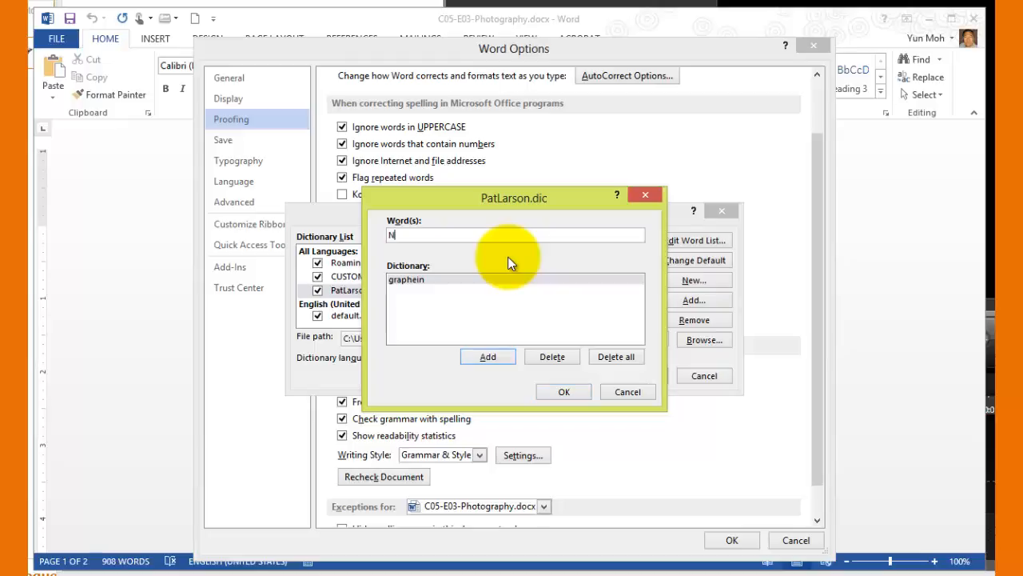
type("icephore")
left_click(478, 354)
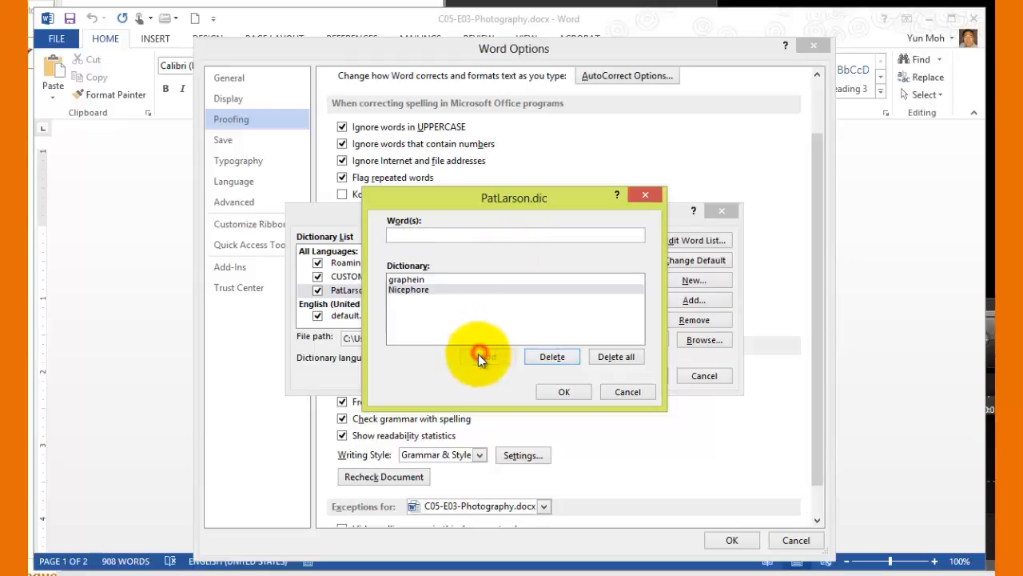
left_click(433, 237)
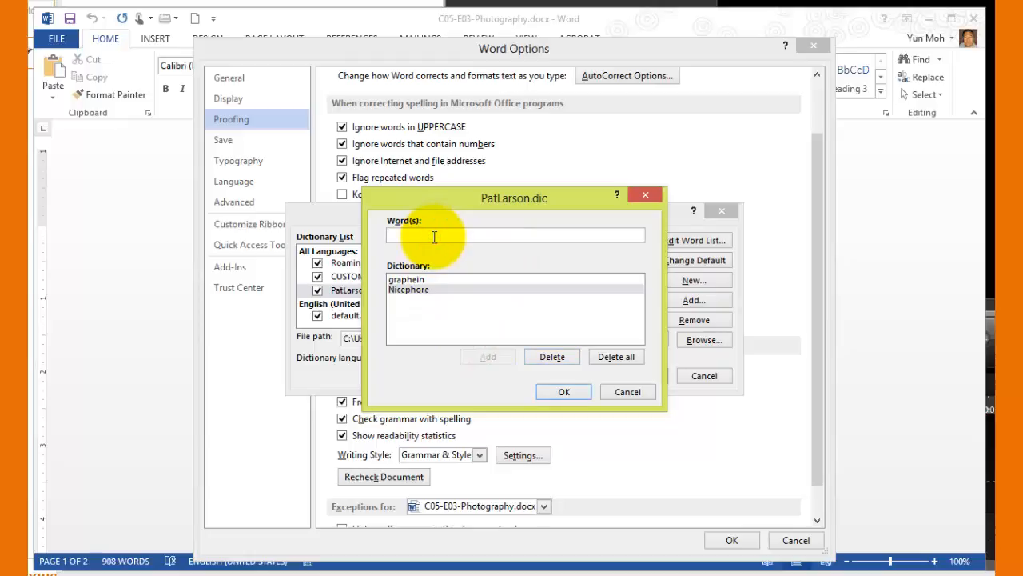
type("Ni")
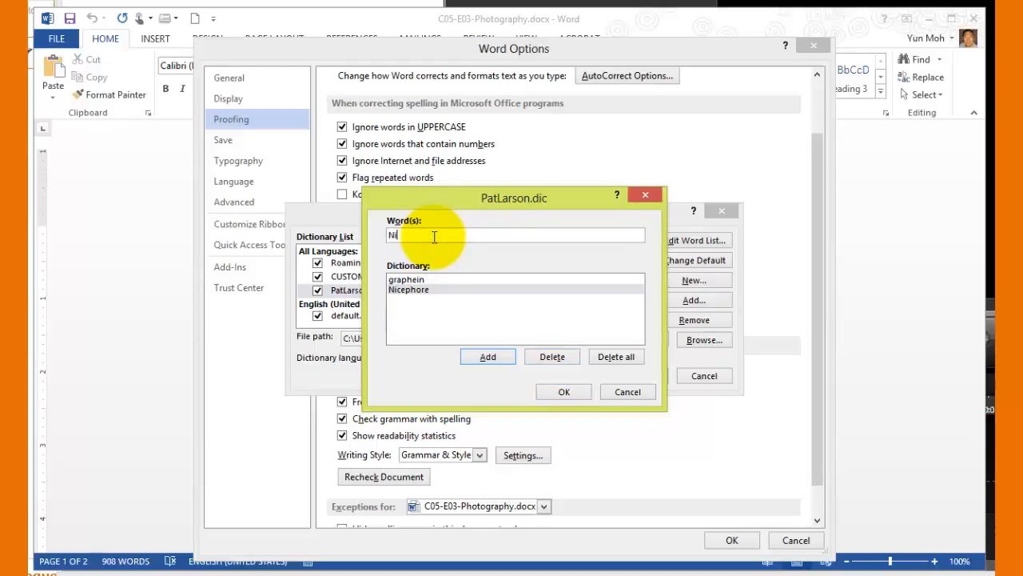
type("epce")
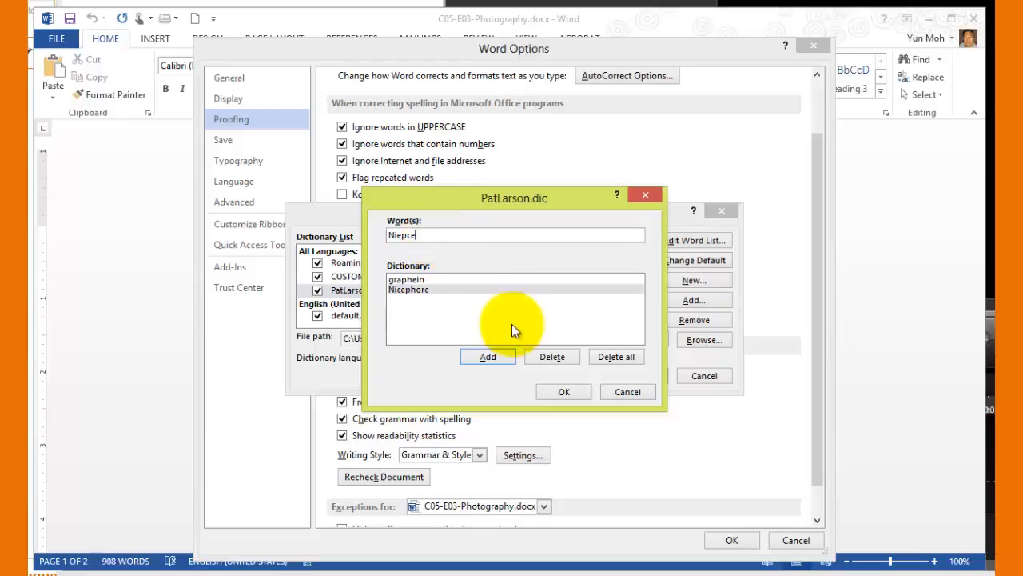
left_click(495, 357)
Add the words "Mande" and "Leitz" to the custom dictionary's word list
left_click(436, 236)
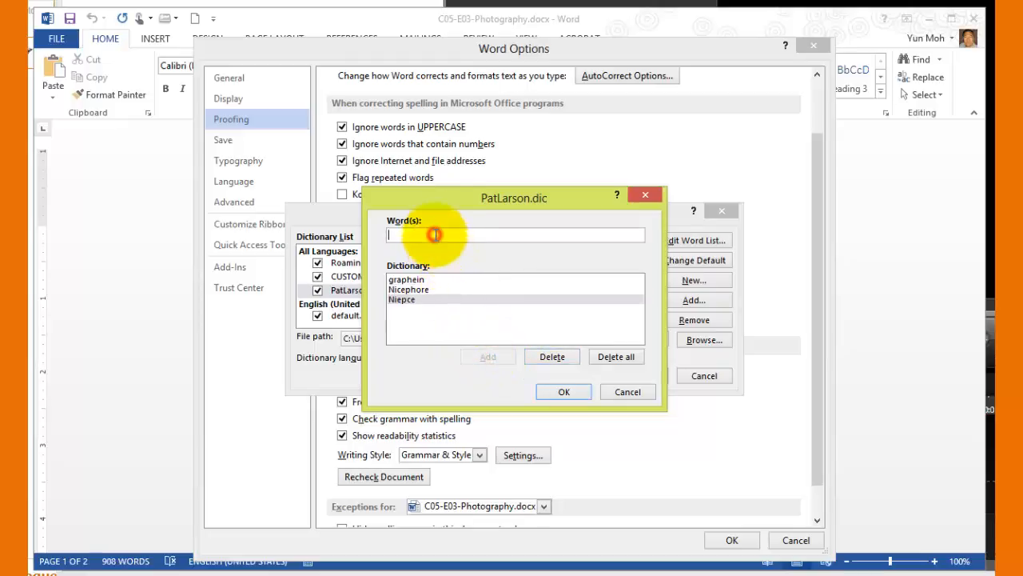
type("M")
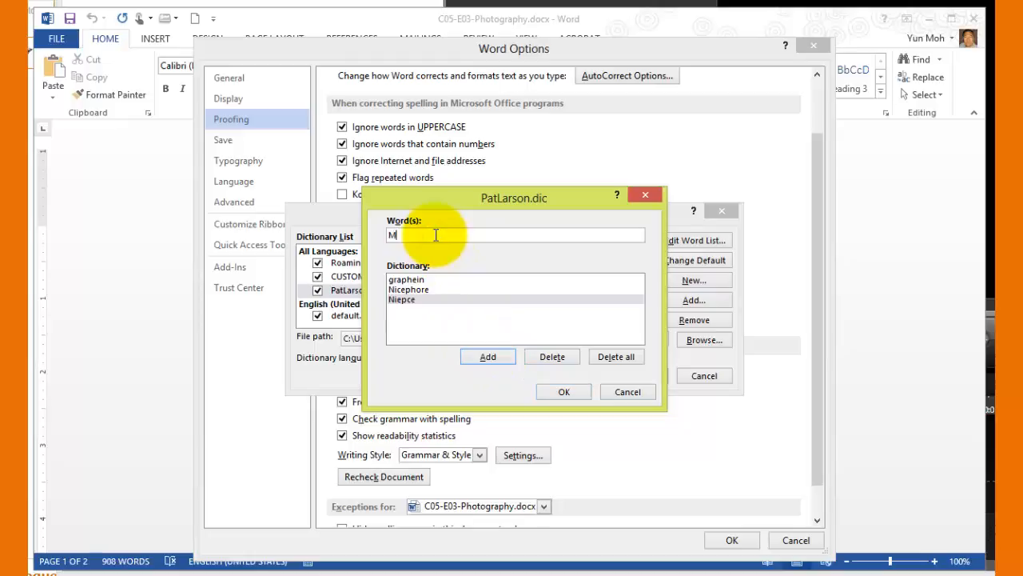
type("ande")
left_click(480, 356)
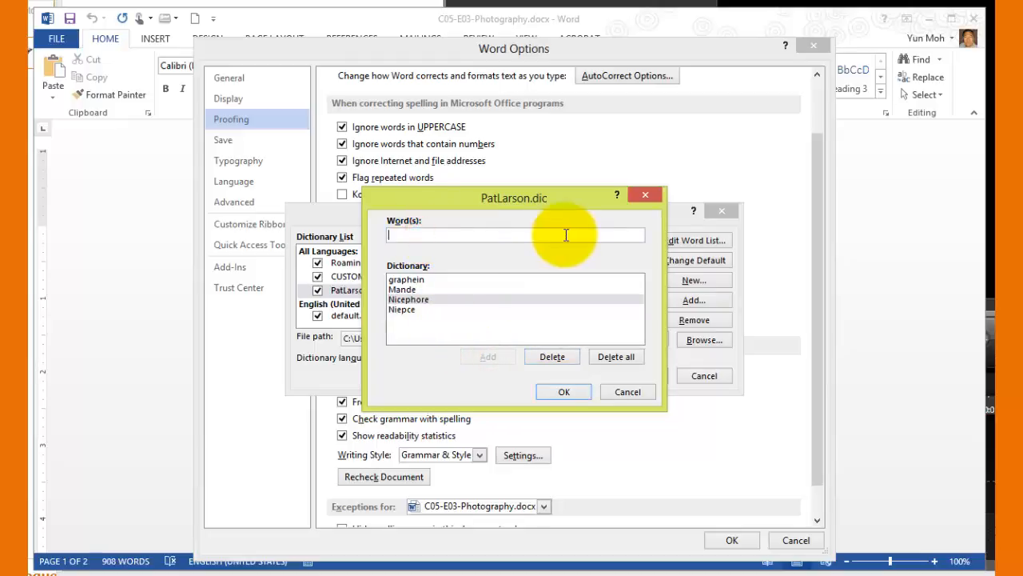
type("Le")
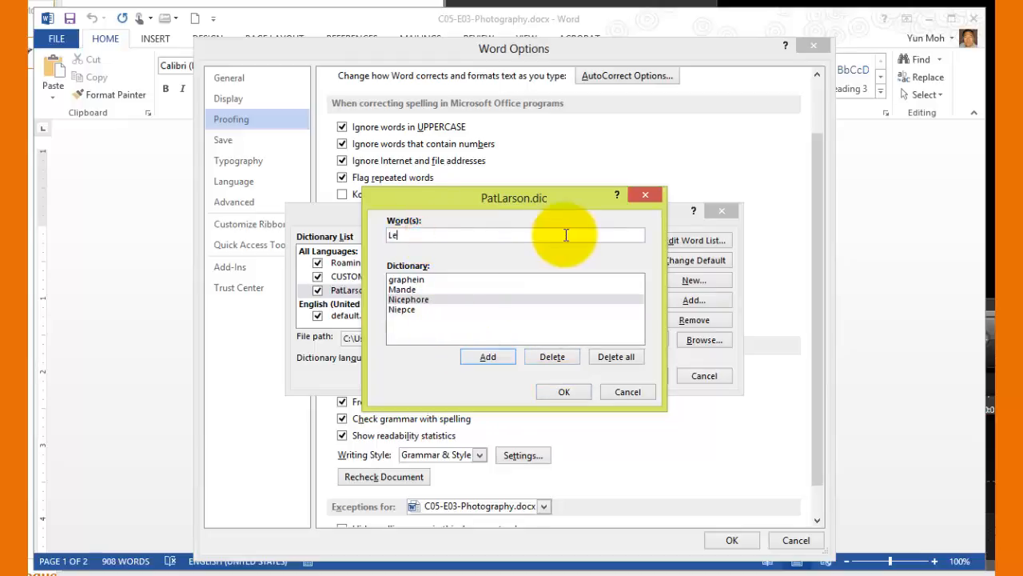
type("itz")
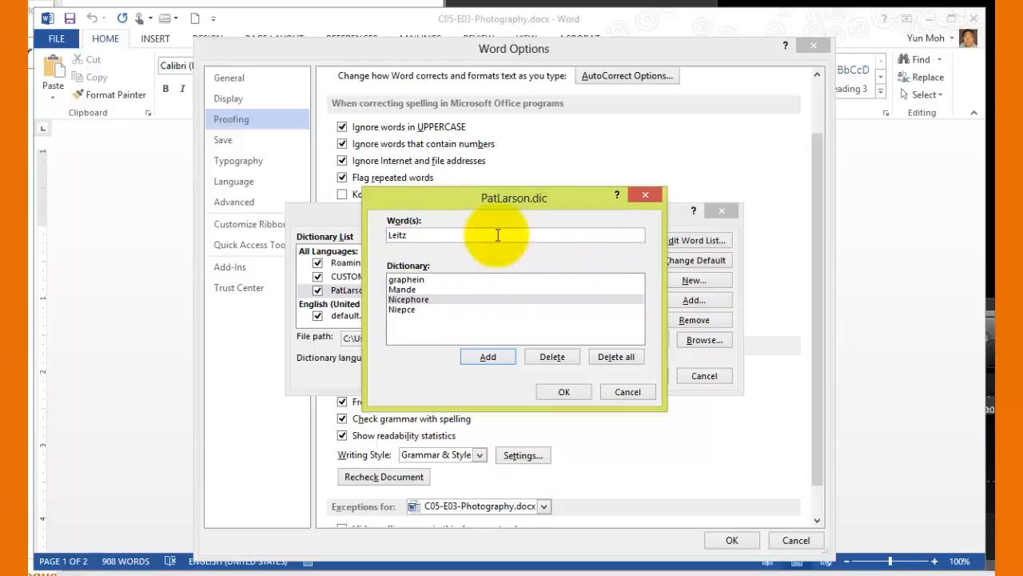
left_click(499, 360)
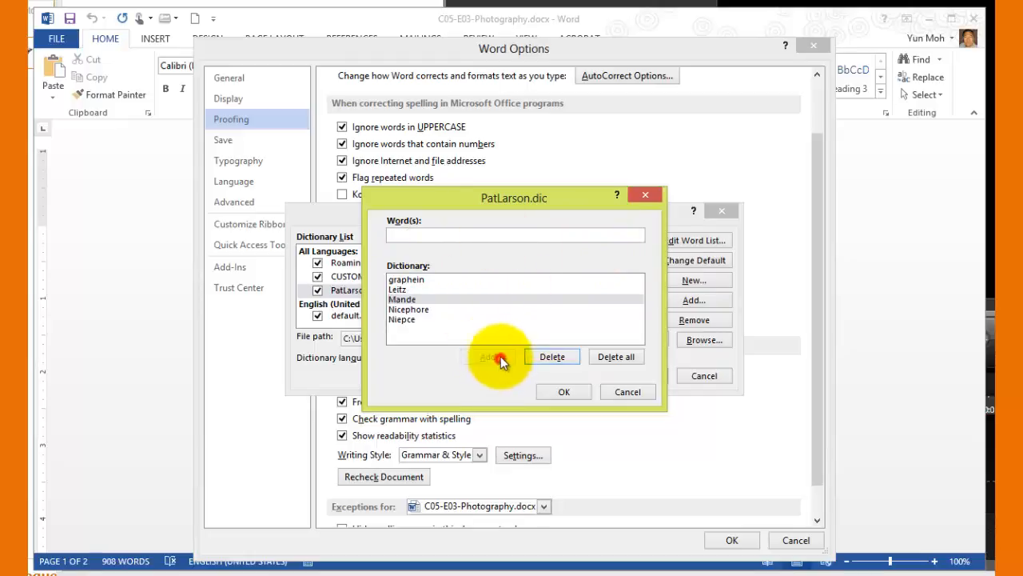
Add the word "ppi" to the custom dictionary and confirm the completed word list
left_click(432, 233)
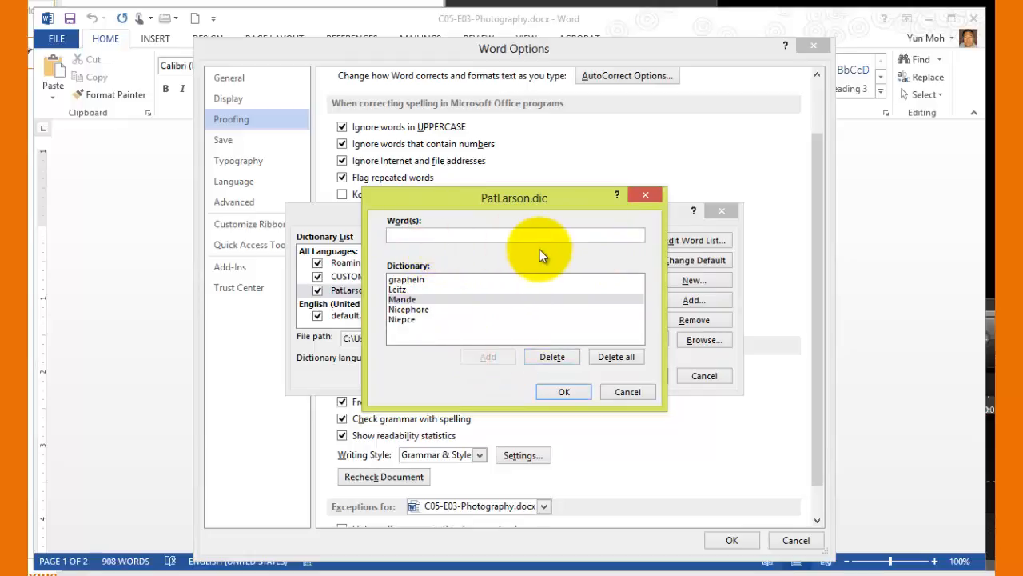
type("ppi")
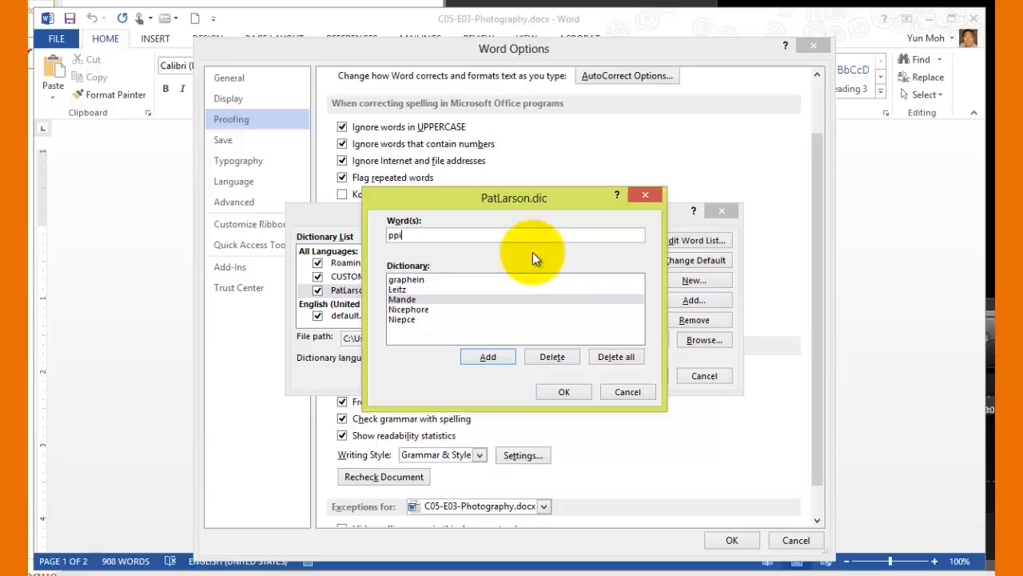
left_click(488, 359)
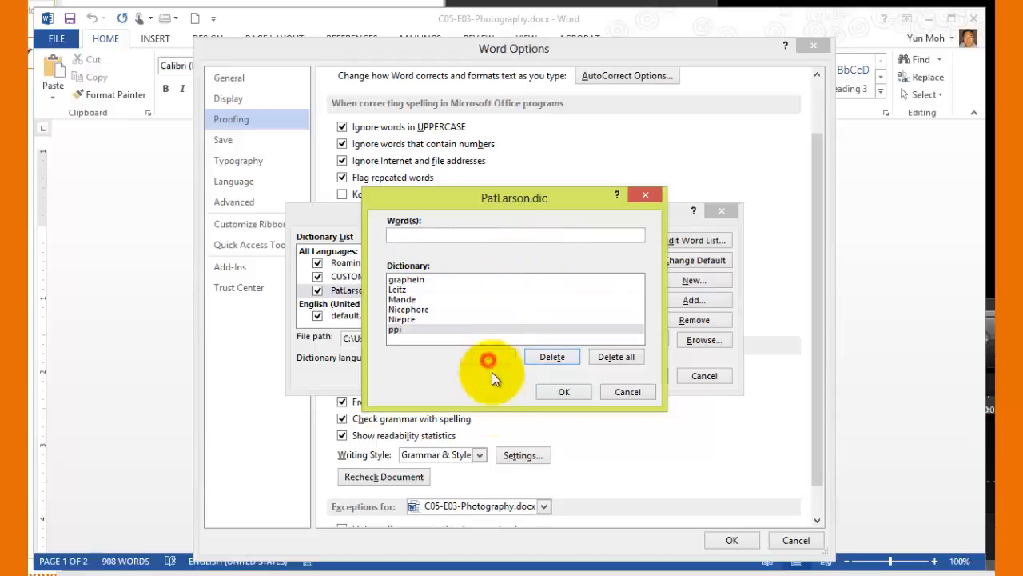
left_click(563, 393)
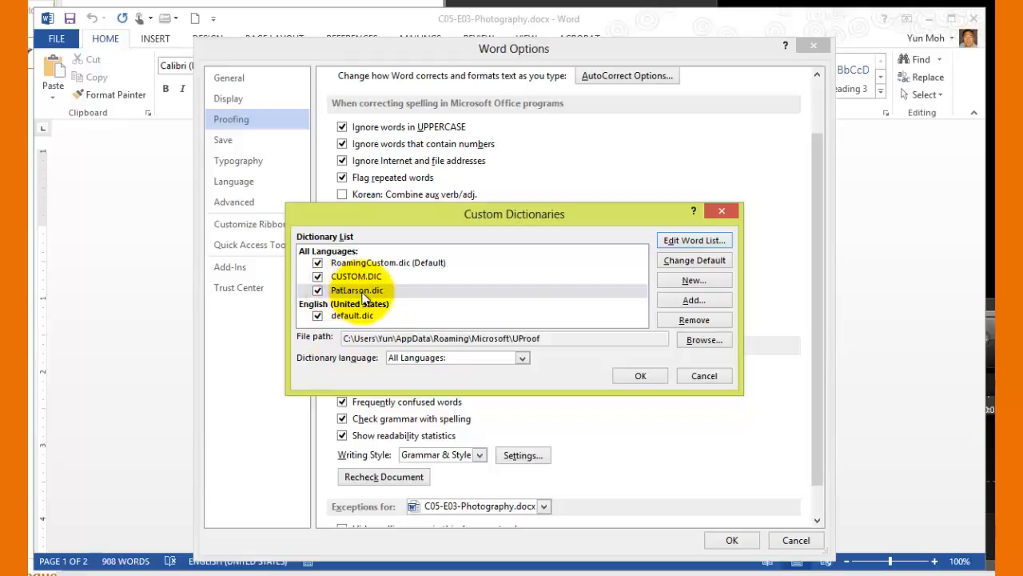
Make the new custom dictionary the default one and apply the proofing options
left_click(705, 260)
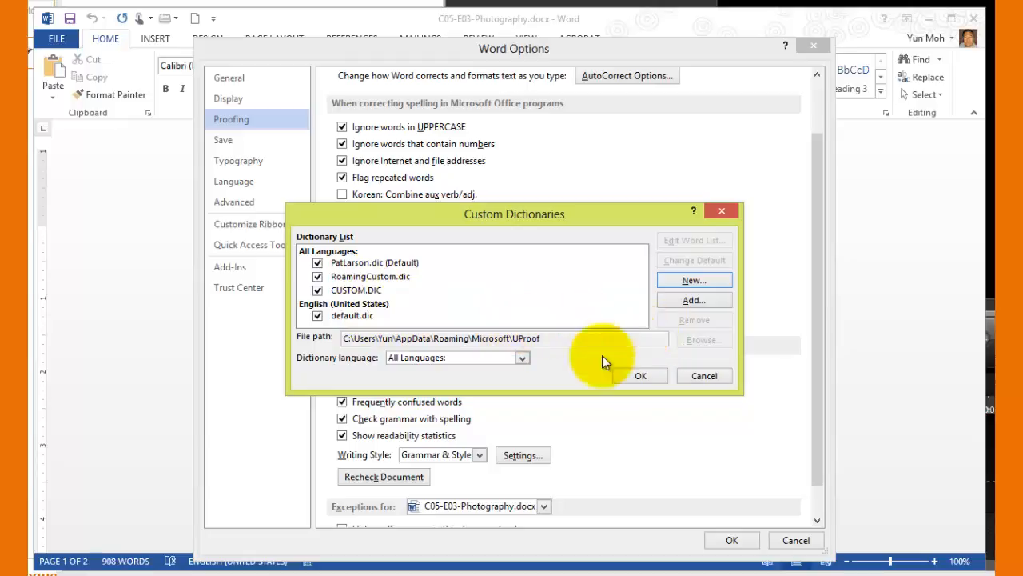
left_click(405, 264)
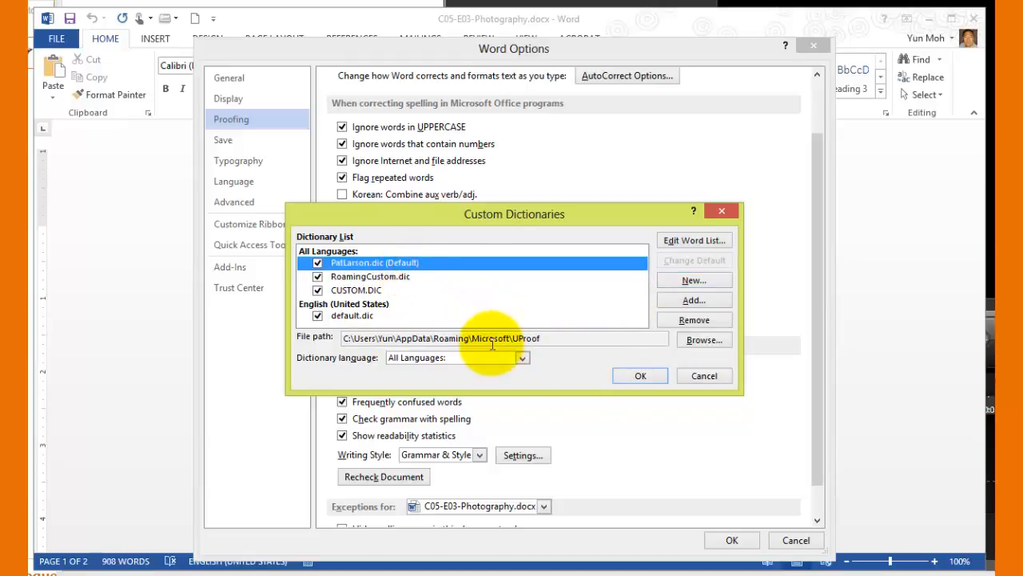
left_click(640, 375)
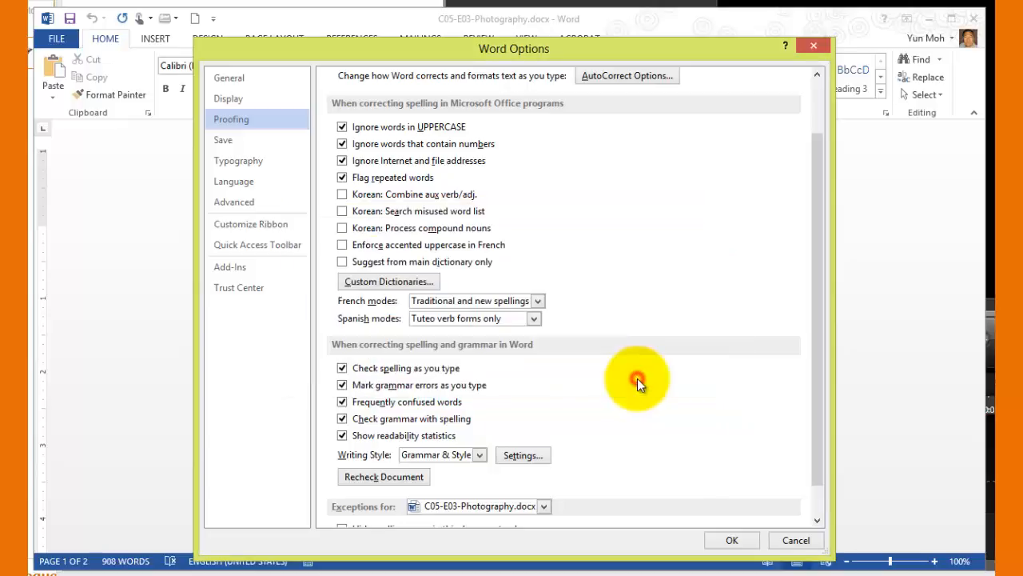
left_click(729, 541)
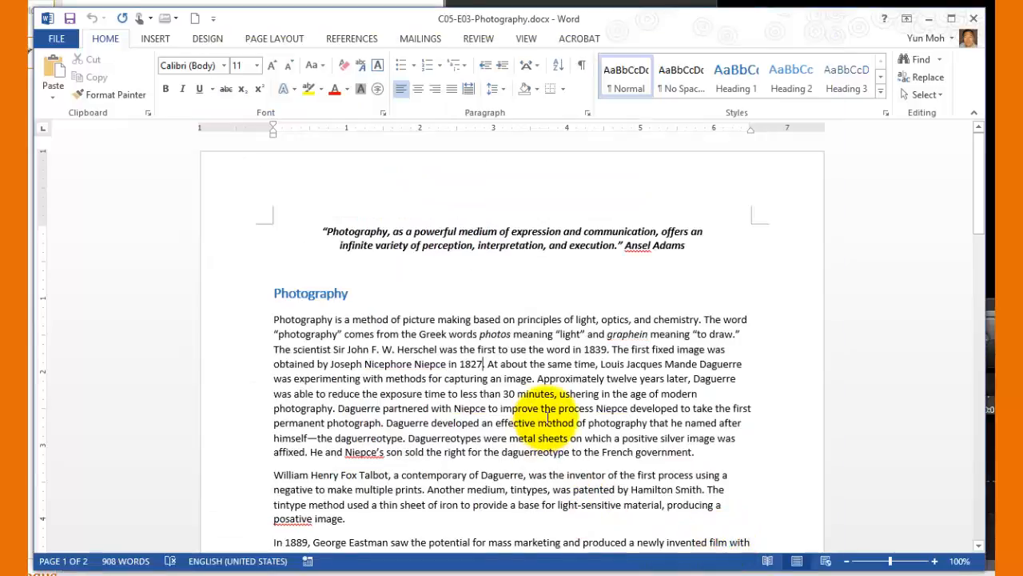
Examine the names "Nicephore", "Niepce", "Ansel" and "Niepce's" in the quote and the Photography section for spelling flags
scroll(552, 428, "down", 2)
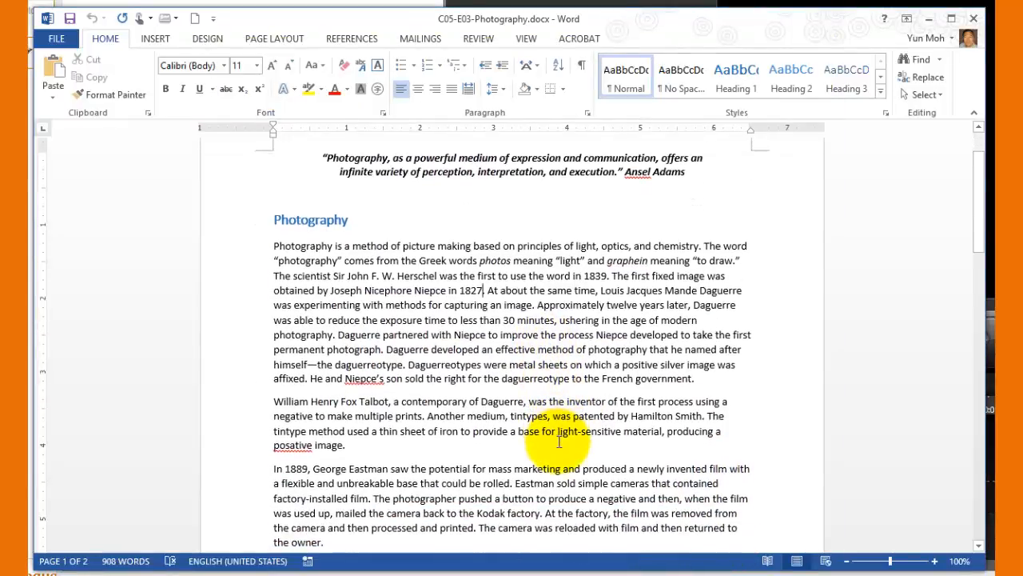
scroll(560, 441, "up", 2)
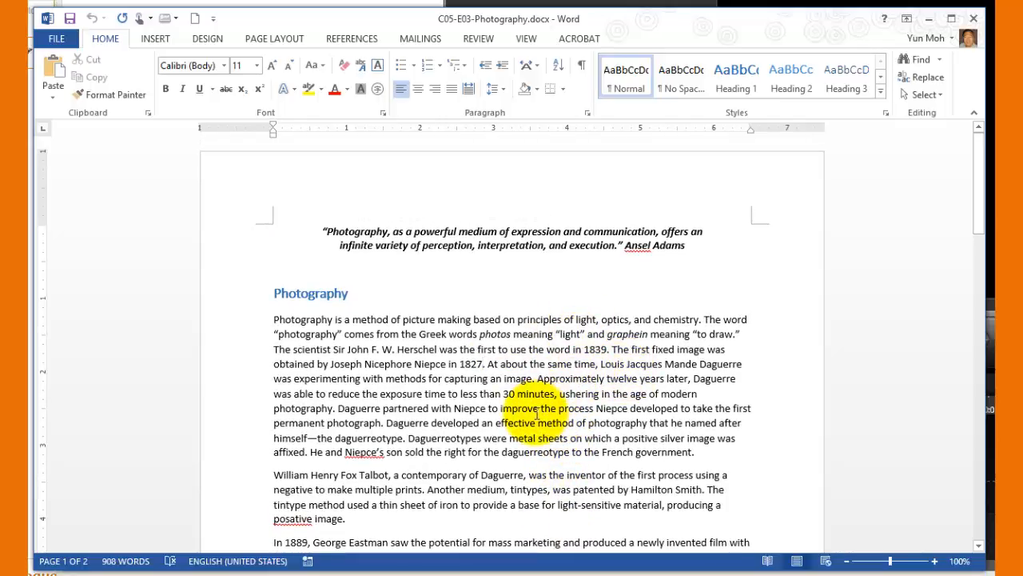
left_click(378, 360)
double_click(379, 361)
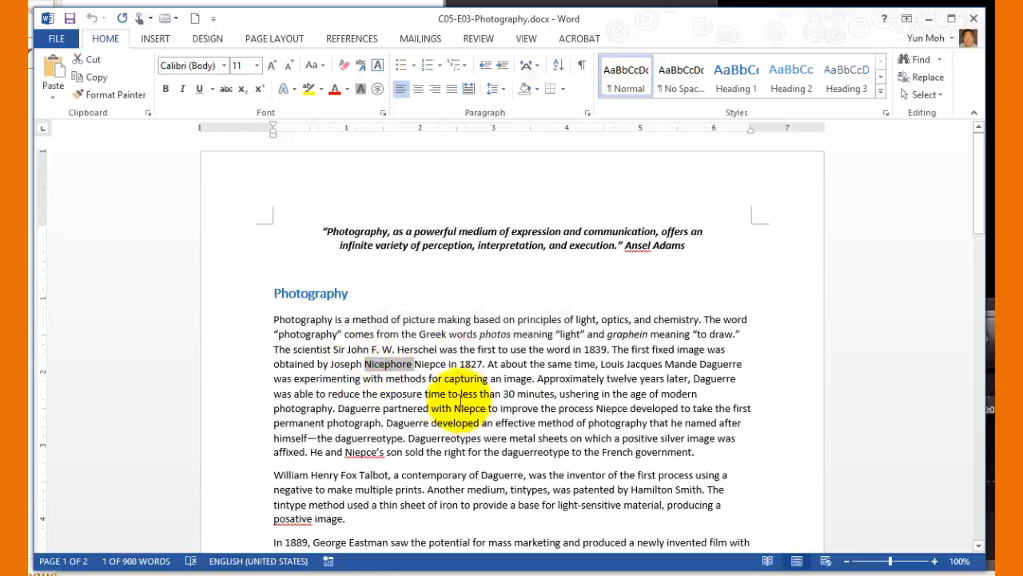
double_click(430, 364)
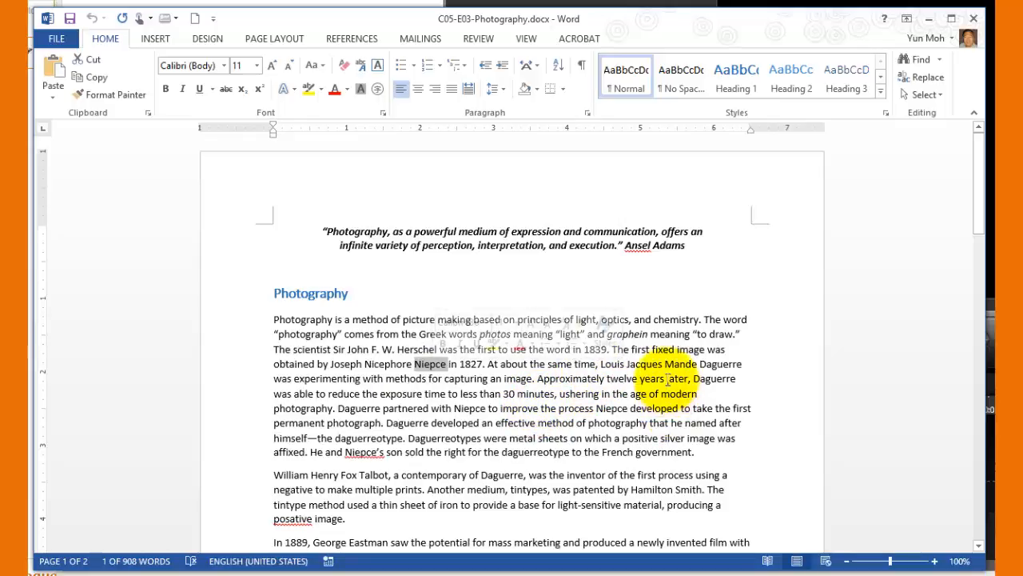
double_click(637, 245)
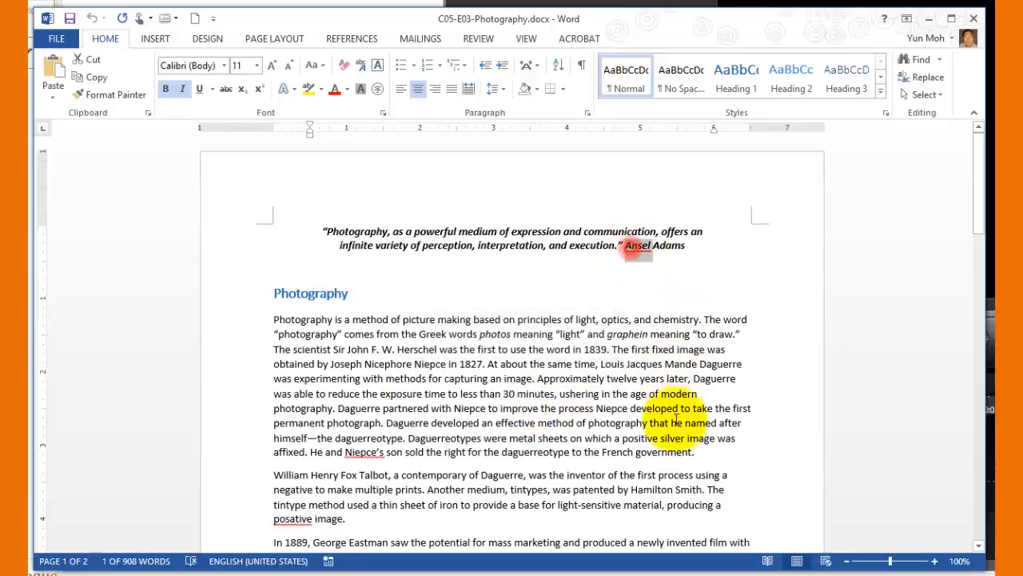
double_click(364, 452)
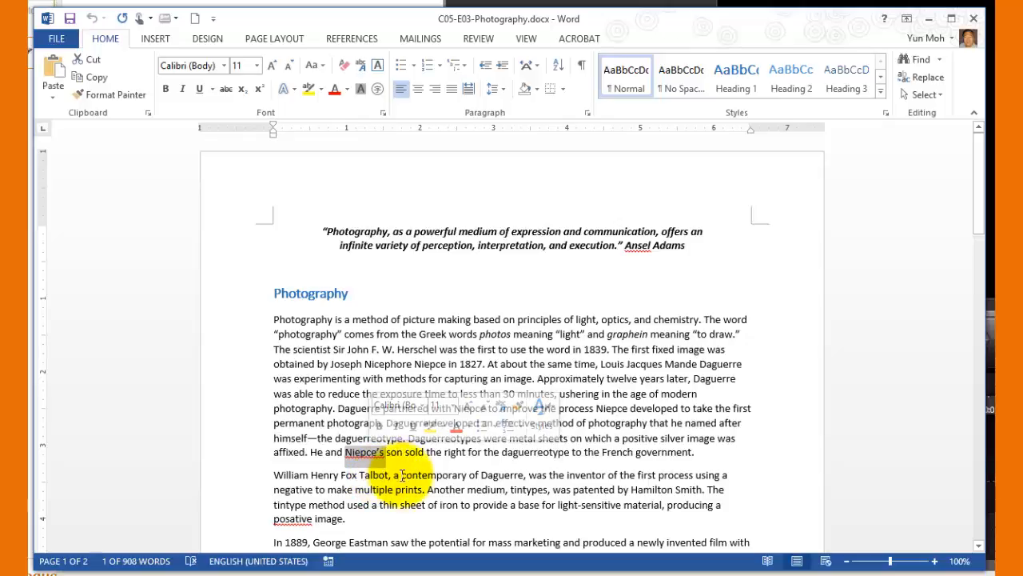
left_click(370, 450)
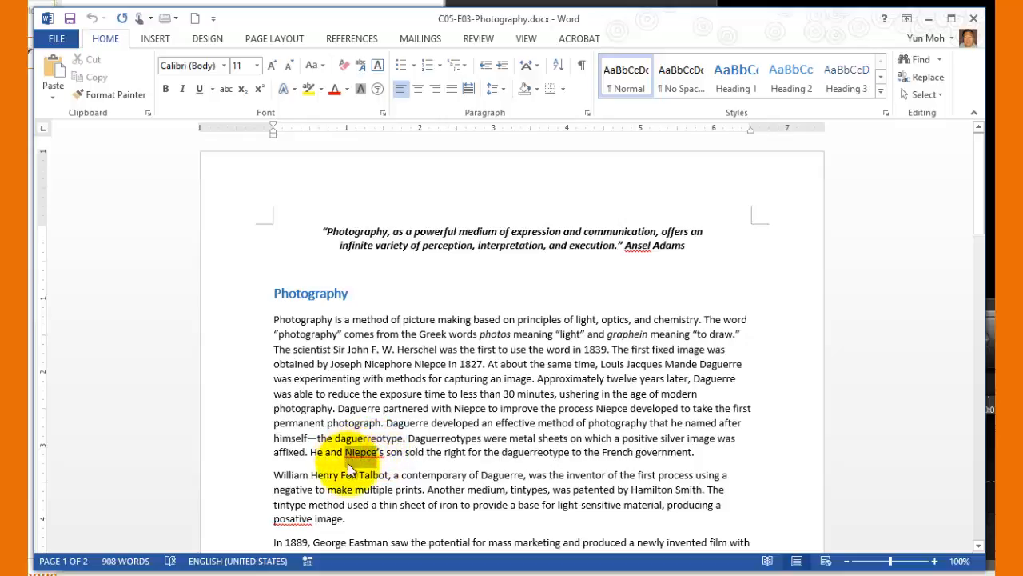
double_click(359, 452)
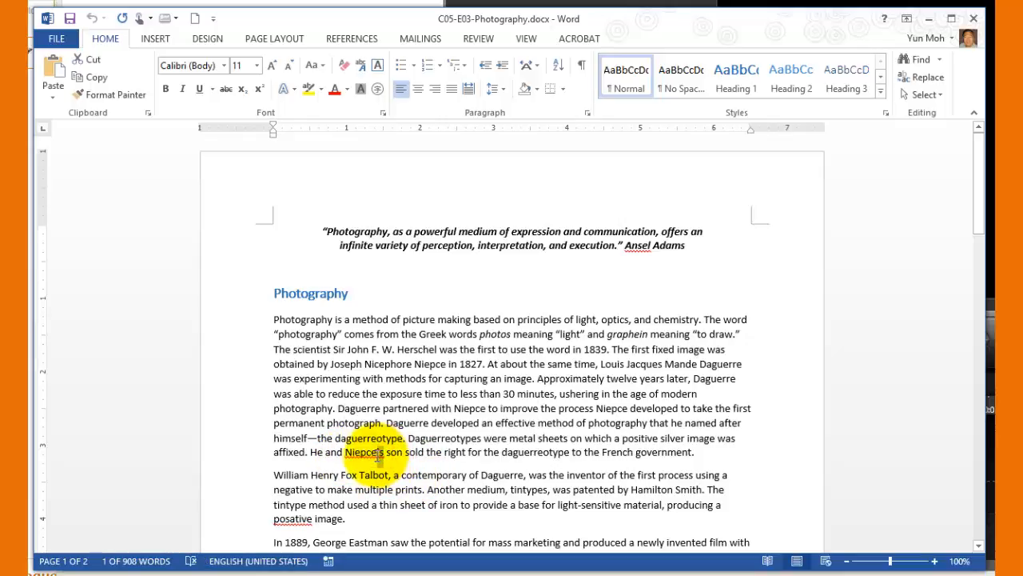
left_click(469, 475)
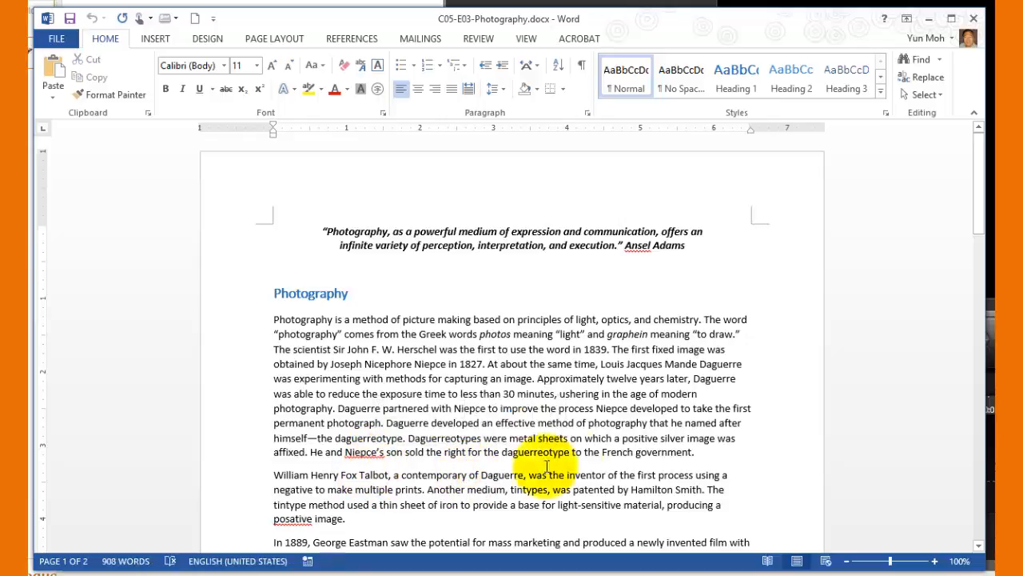
scroll(683, 492, "down", 4)
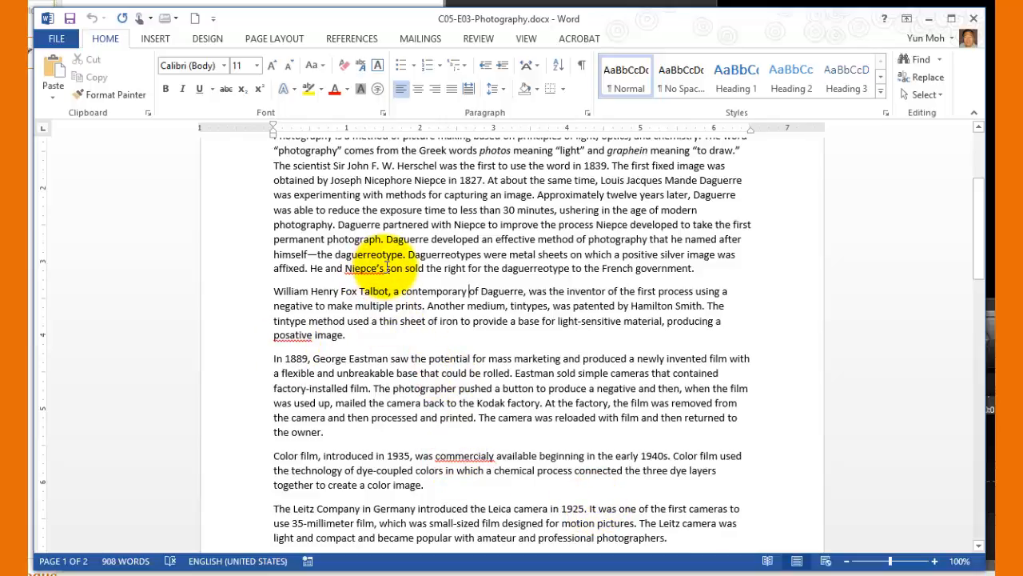
Select the word "Niepce's" in the first Photography paragraph and start the spelling and grammar check from it
left_click(370, 269)
double_click(370, 270)
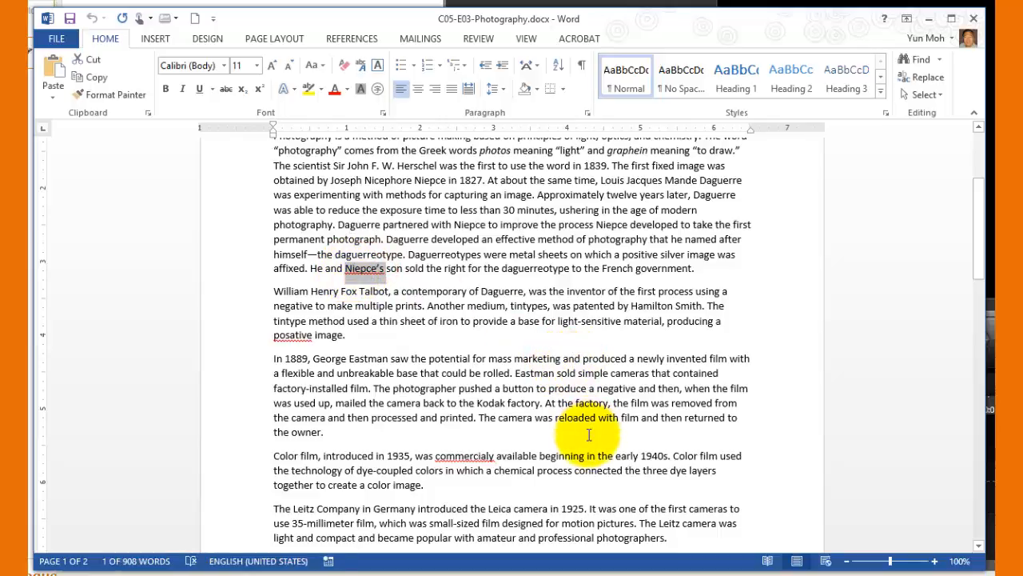
scroll(591, 432, "up", 4)
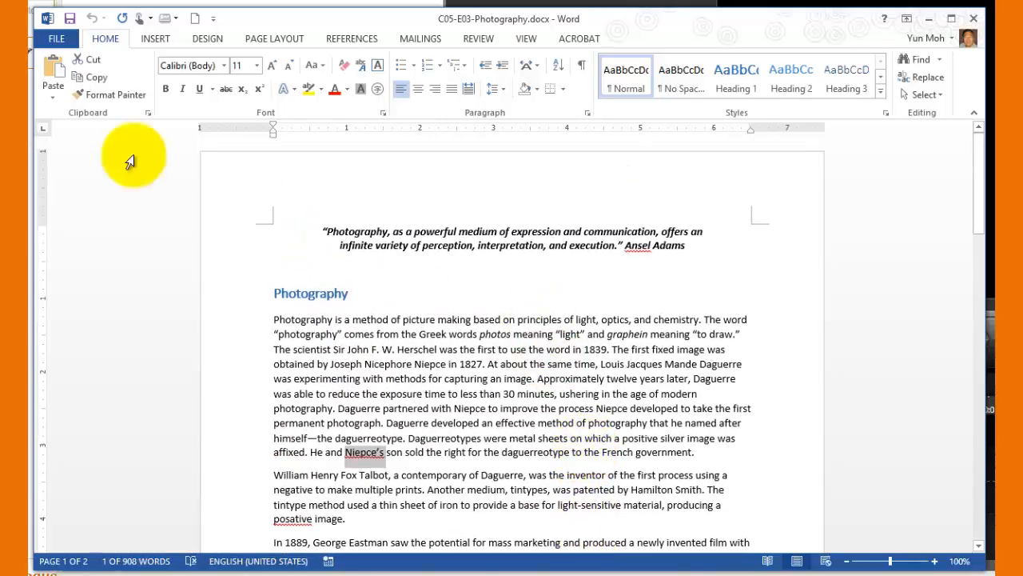
left_click(477, 40)
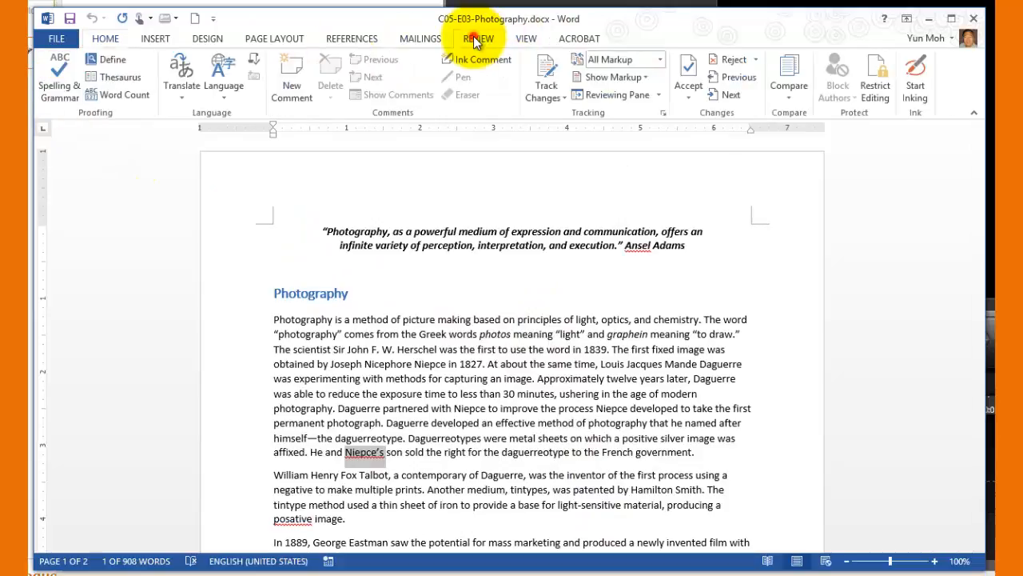
left_click(60, 86)
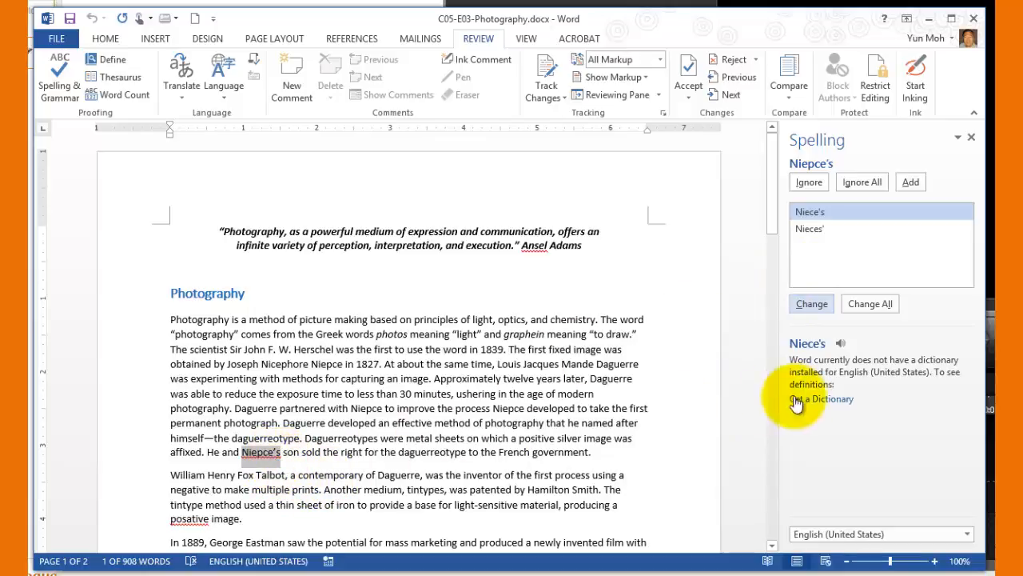
Ignore this occurrence of "Niepce's" and continue the spelling check through the rest of the document
left_click(810, 182)
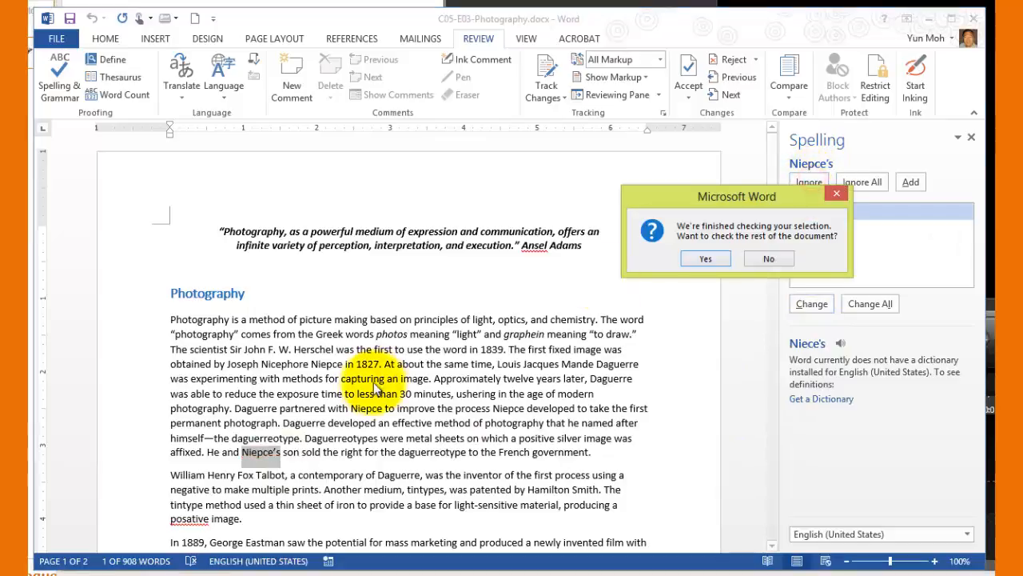
left_click(705, 262)
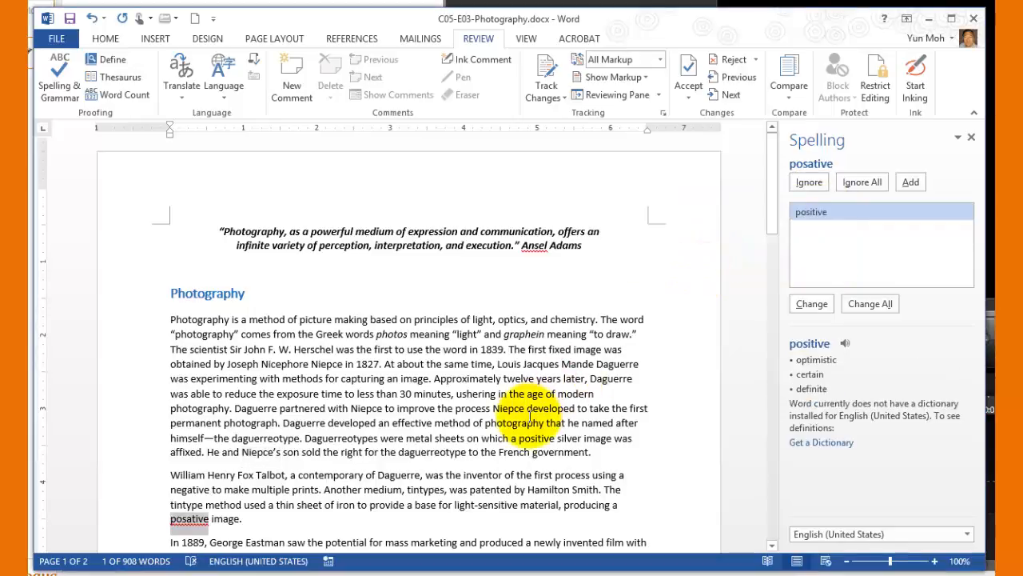
Correct the misspellings "posative" to "positive", "commercialy" to "commercially" and "magnifys" to "magnifies" with the spelling check's suggestions
scroll(300, 520, "down", 1)
scroll(300, 520, "down", 2)
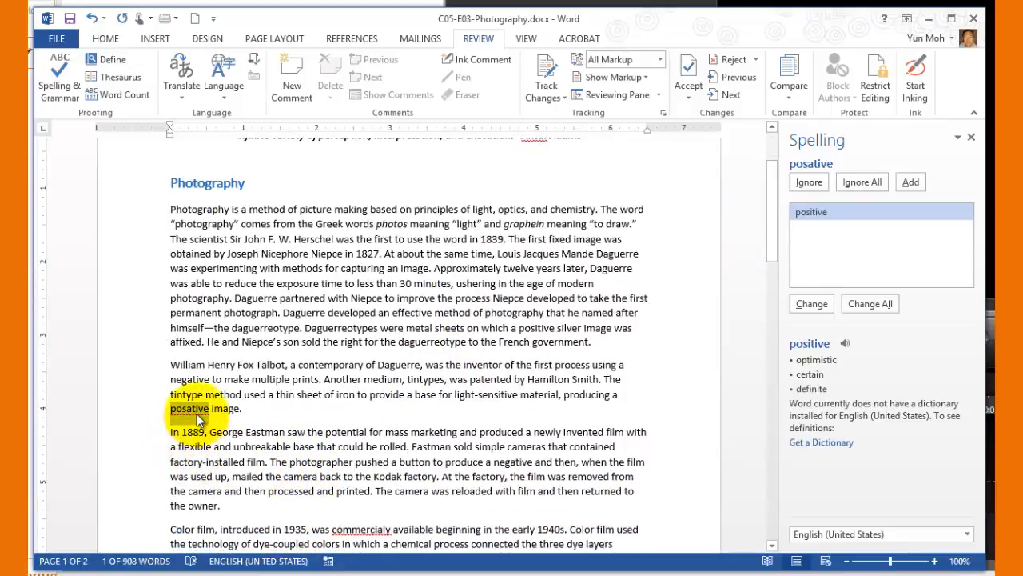
left_click(812, 303)
scroll(368, 512, "down", 2)
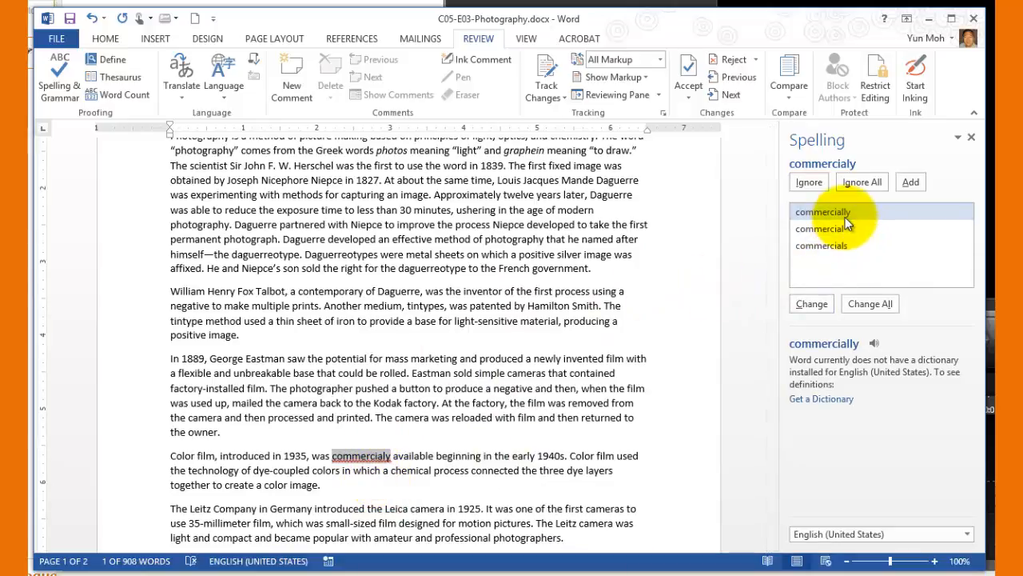
left_click(812, 304)
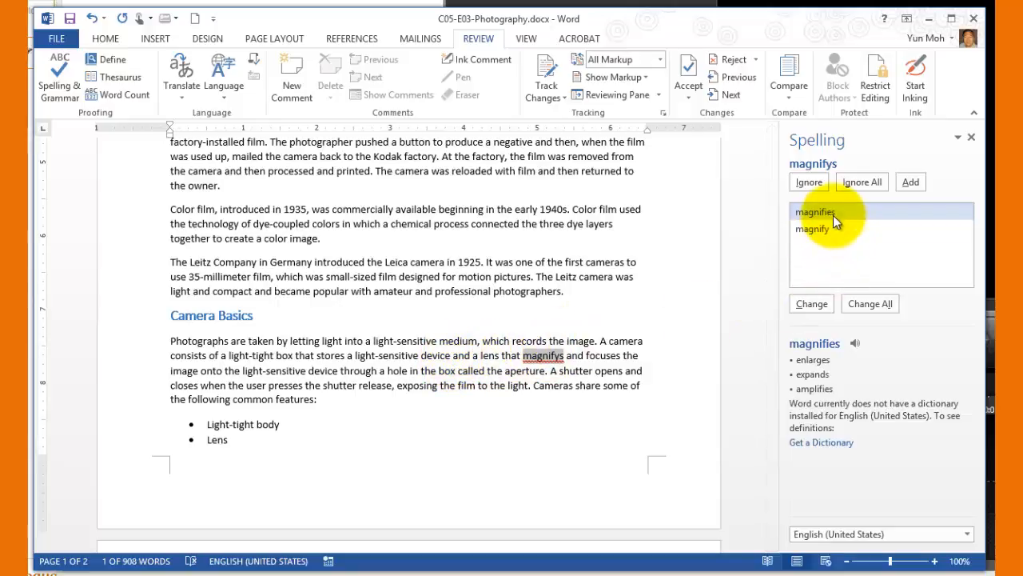
left_click(812, 304)
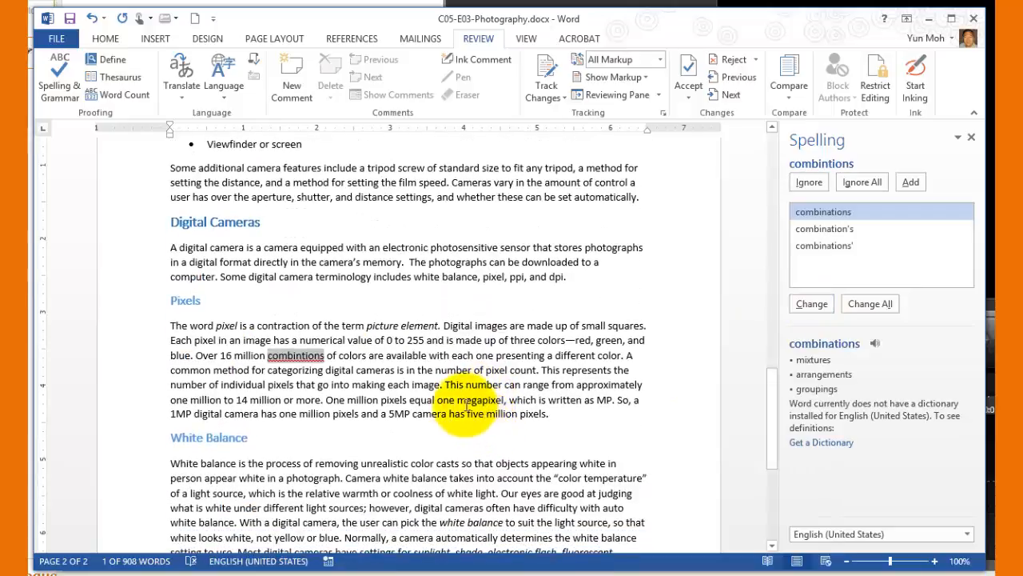
Close the spelling check at "combintions" in the Pixels section and restart it from there
scroll(480, 424, "up", 1)
scroll(477, 424, "up", 2)
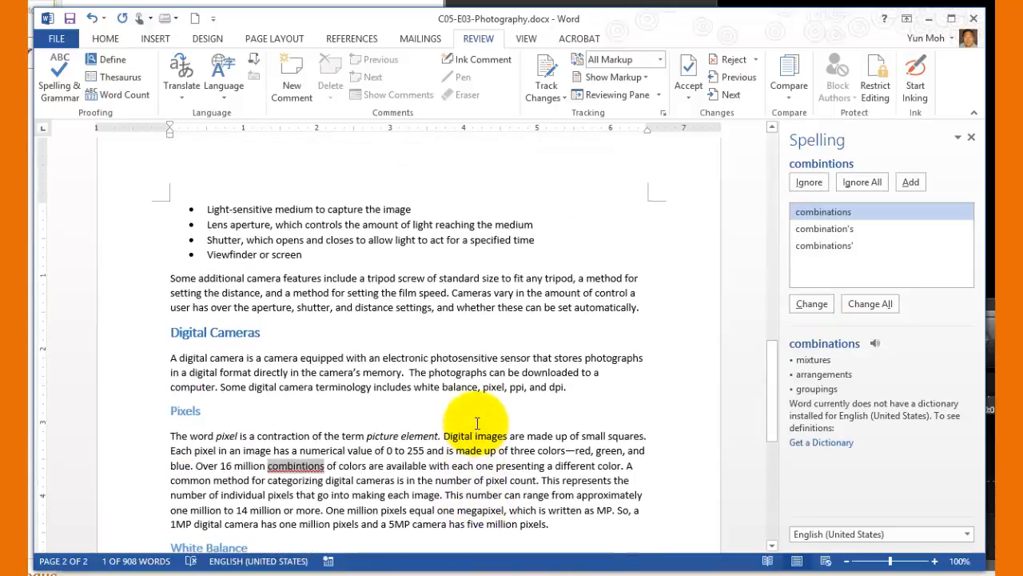
scroll(383, 432, "down", 3)
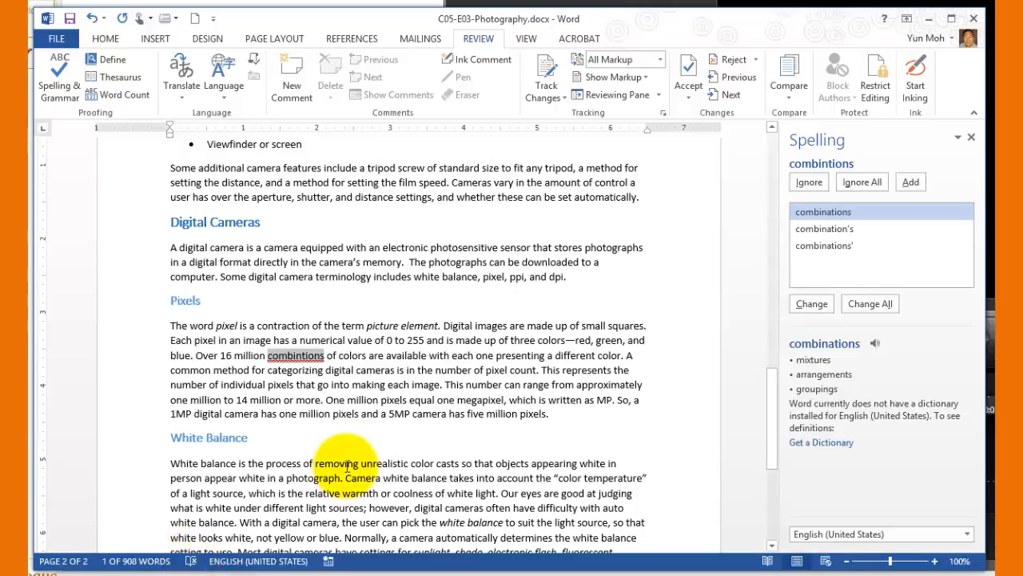
left_click(971, 136)
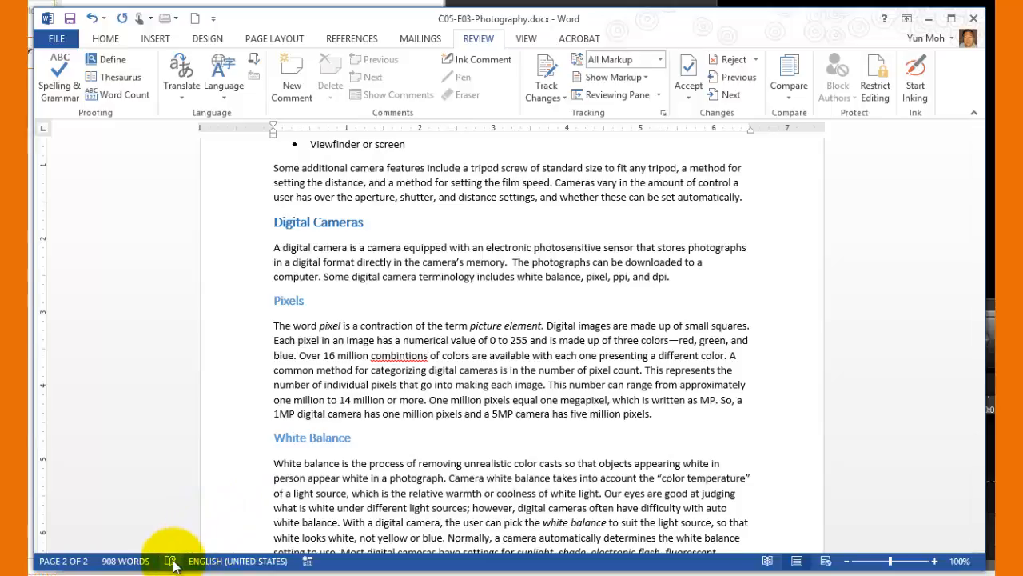
left_click(172, 562)
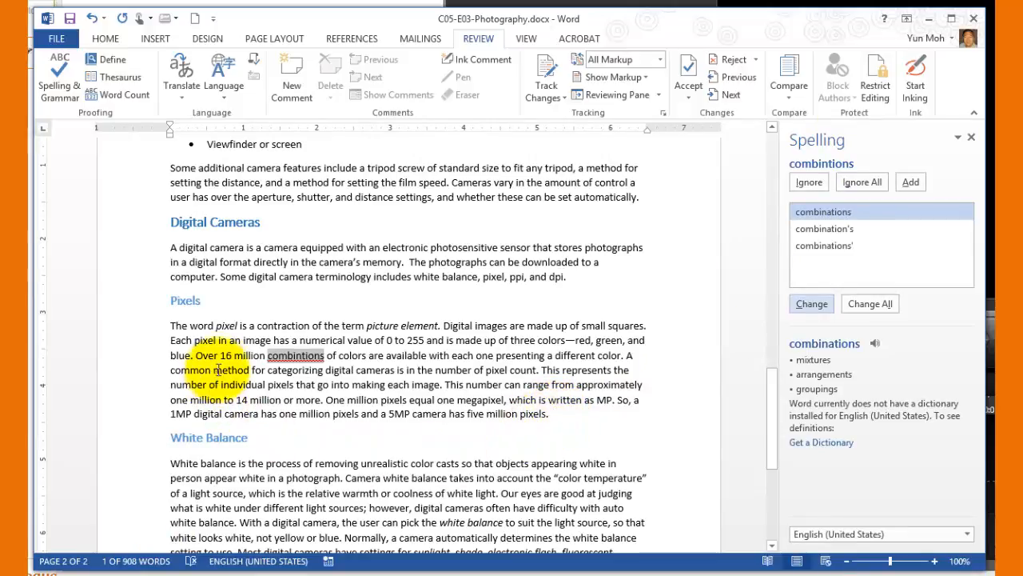
Resume the paused spelling check and correct "combintions" to "combinations" in the Pixels section
left_click(227, 355)
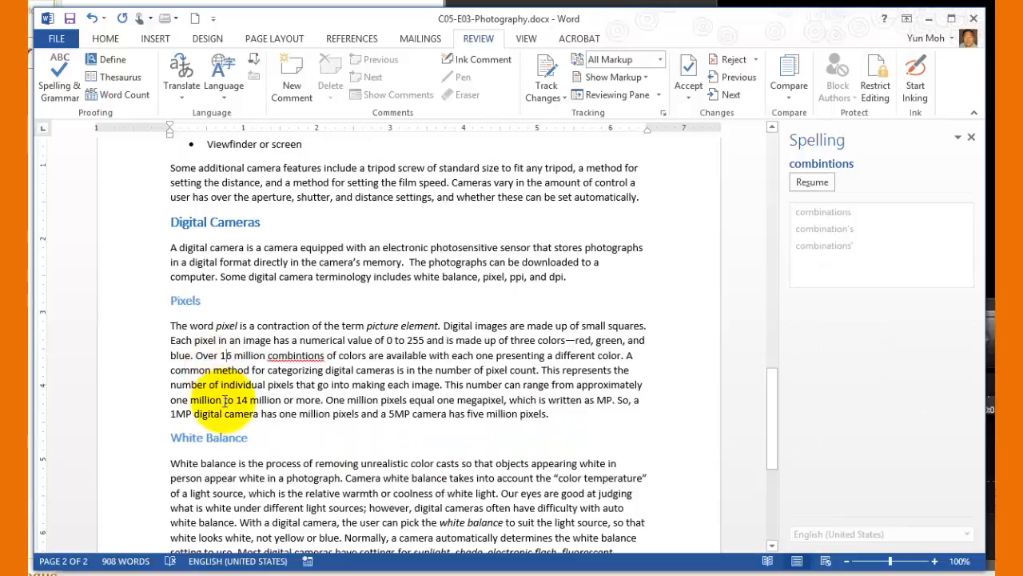
left_click(304, 360)
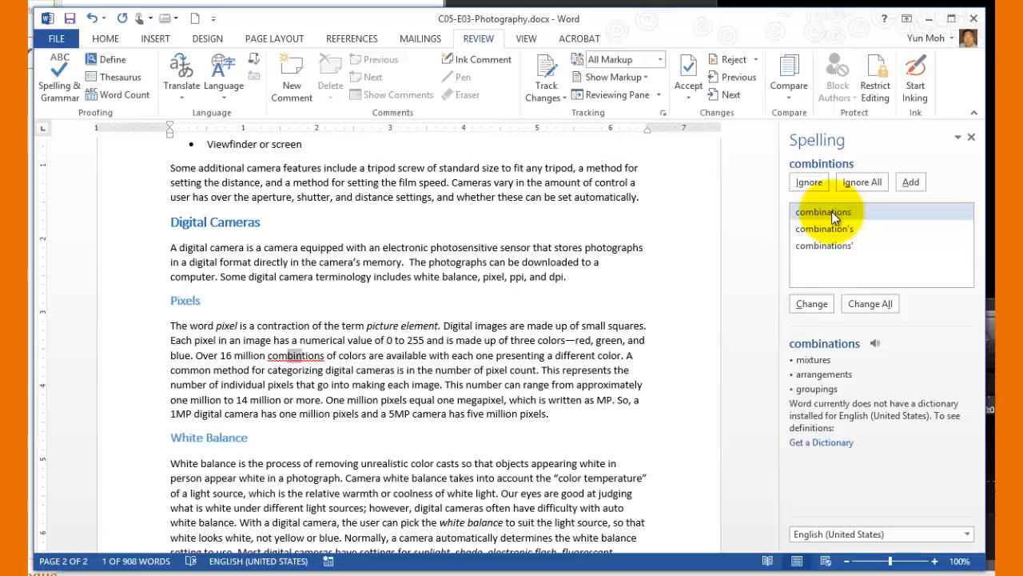
left_click(301, 357)
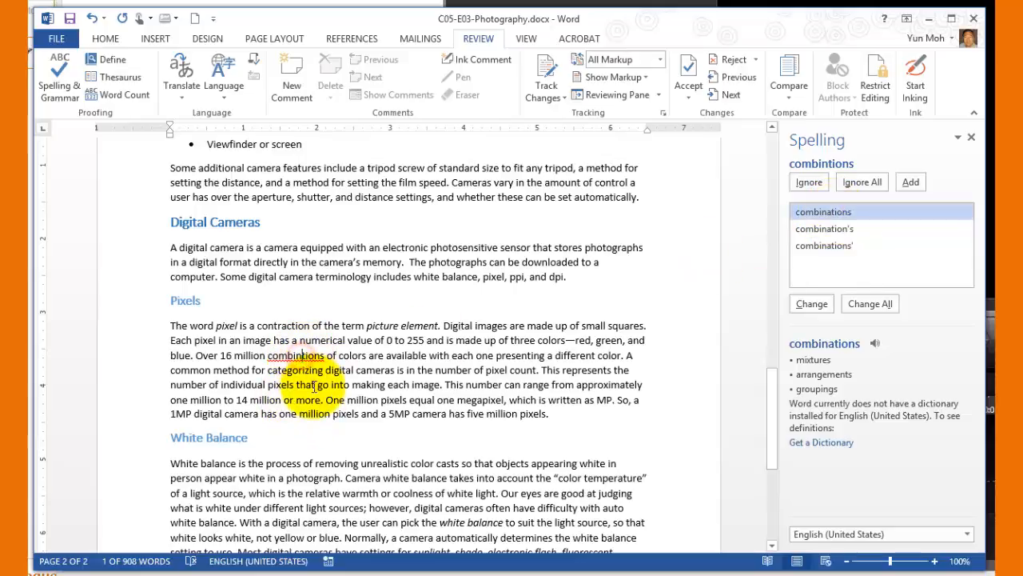
left_click(849, 210)
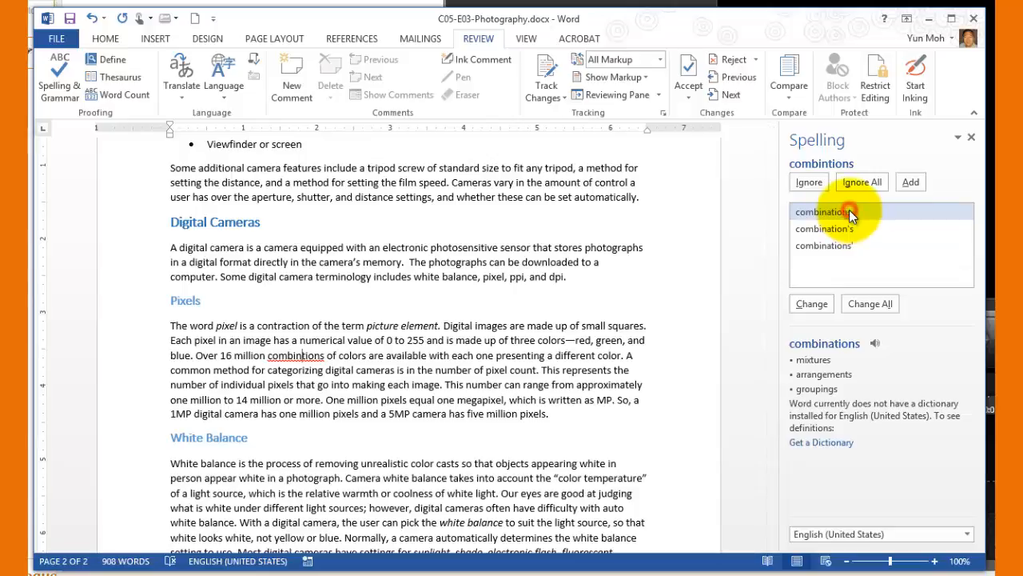
left_click(809, 305)
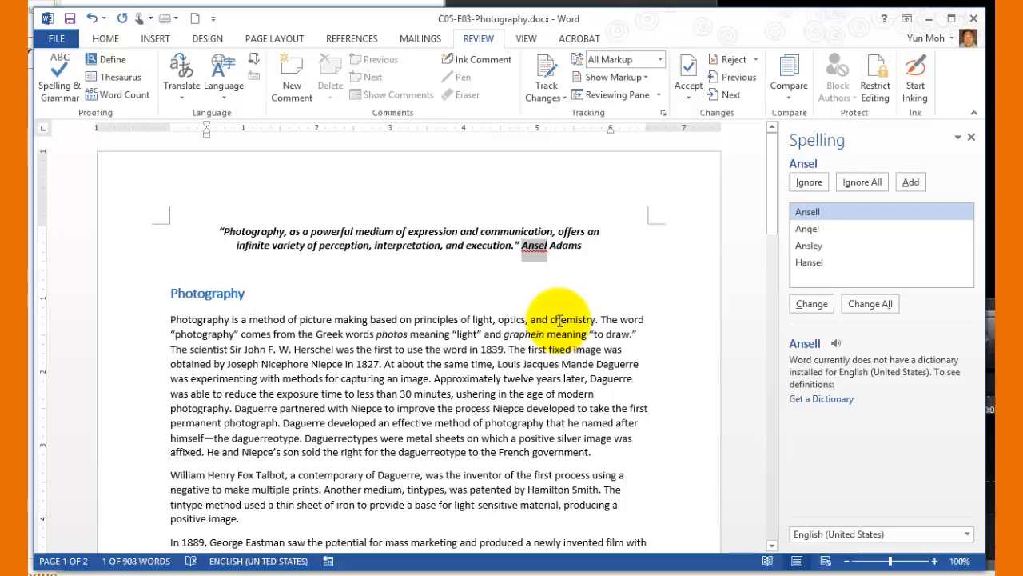
Ignore the flagged word "Ansel" in the opening quote and close the readability statistics
right_click(551, 276)
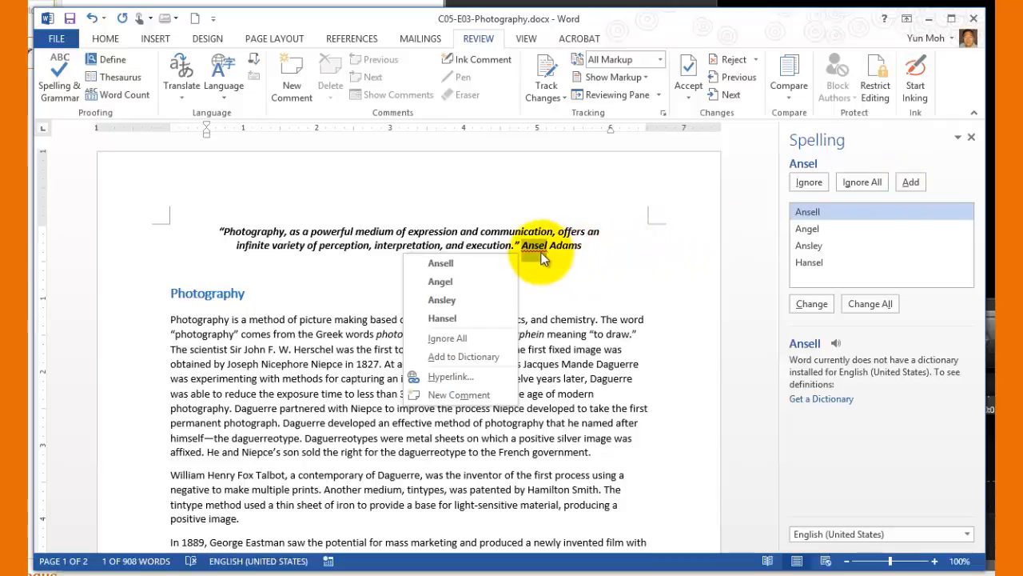
left_click(899, 337)
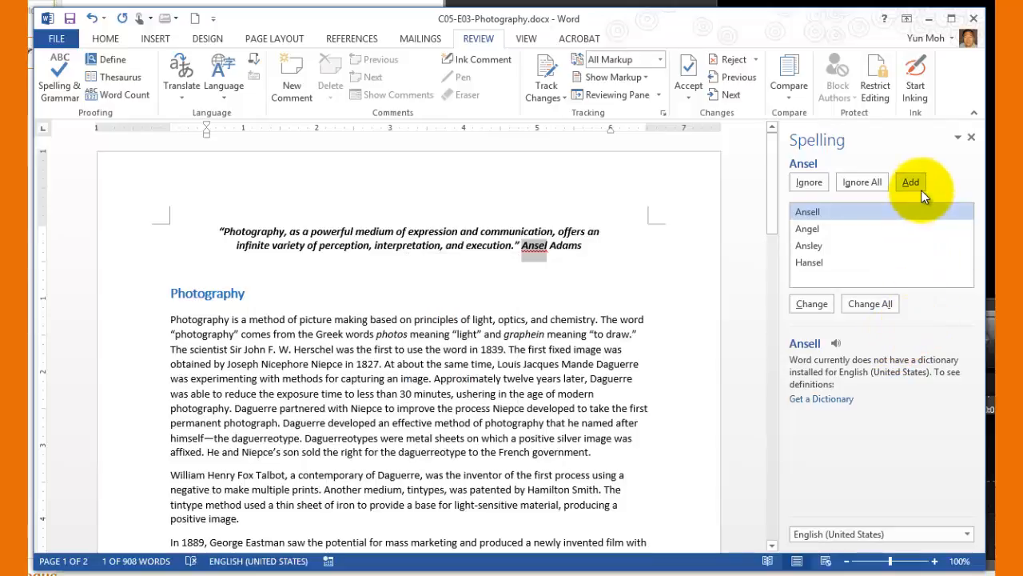
left_click(810, 183)
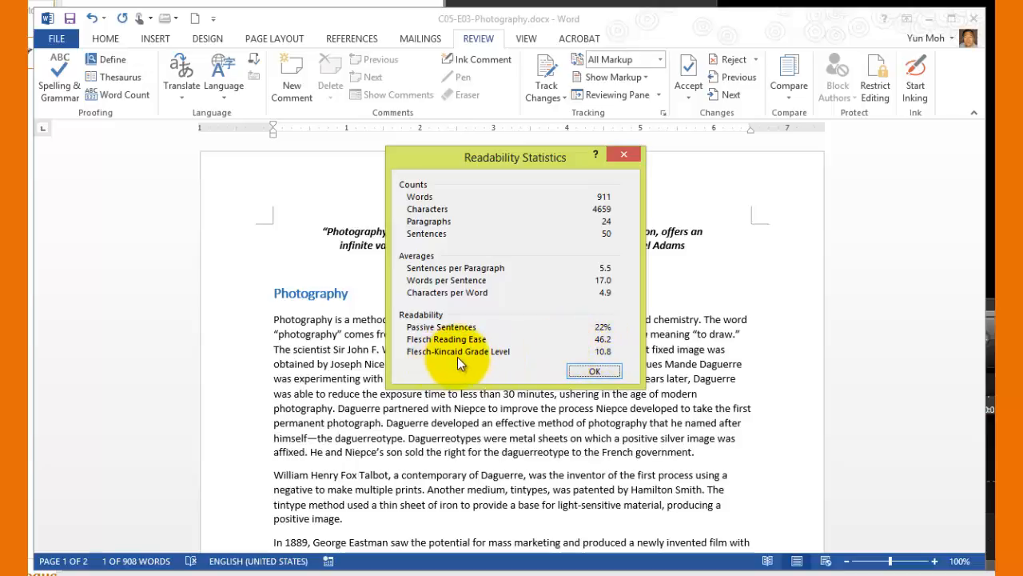
left_click(596, 371)
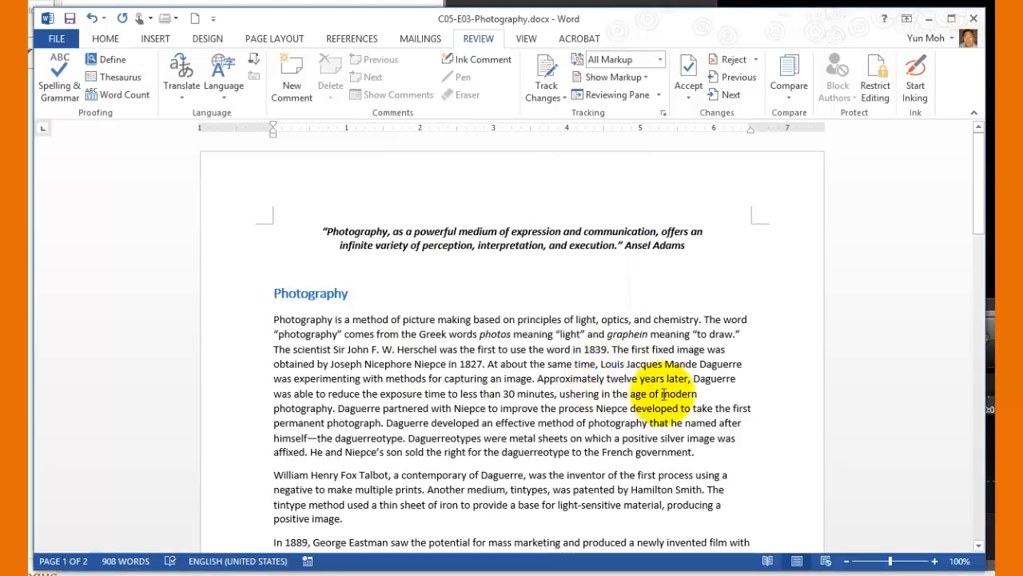
scroll(511, 378, "down", 2)
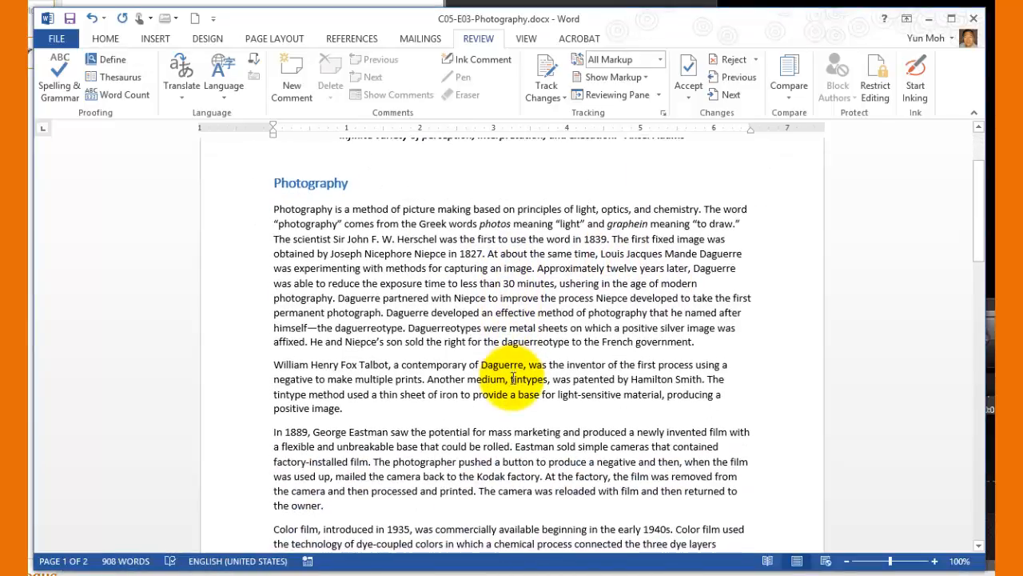
scroll(513, 378, "down", 3)
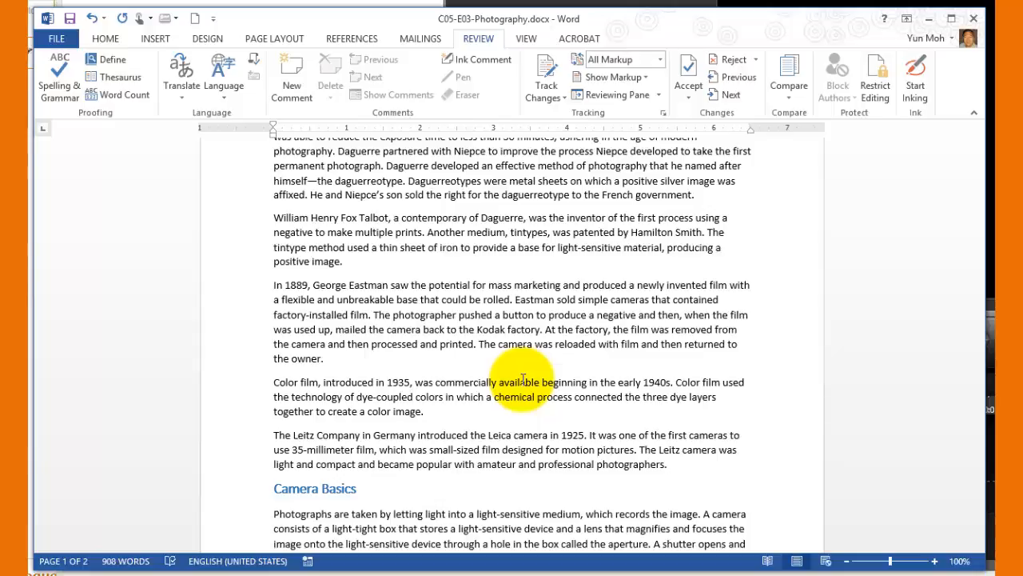
left_click(424, 350)
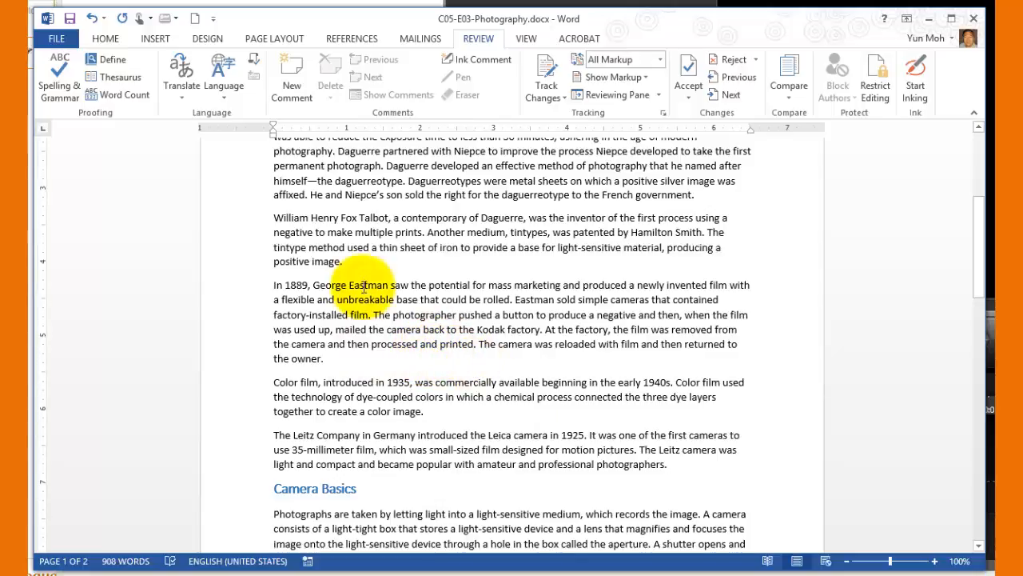
Remove the default custom dictionary from the proofing options' dictionary list and accept the removal for all Office programs
left_click(56, 38)
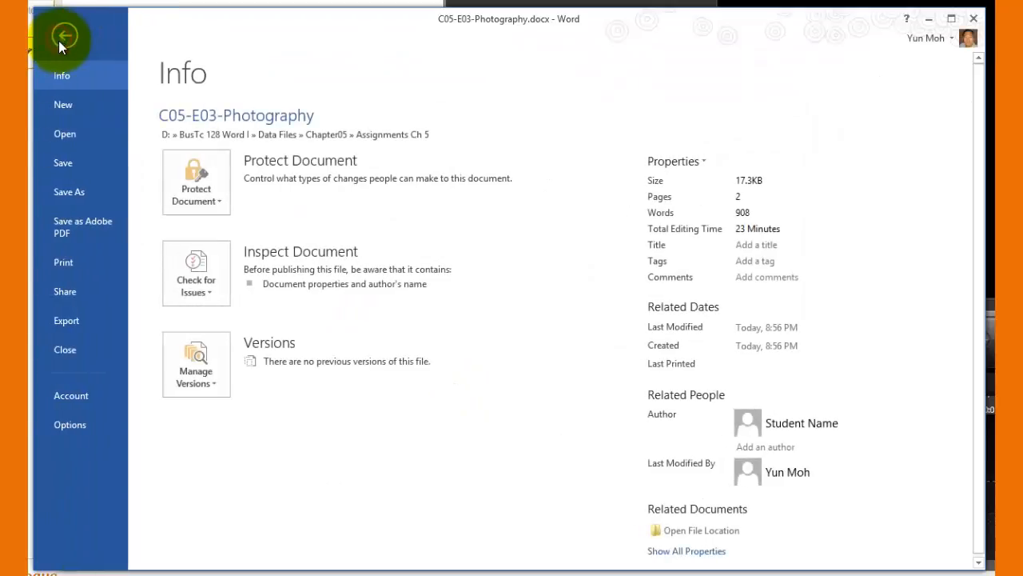
left_click(85, 424)
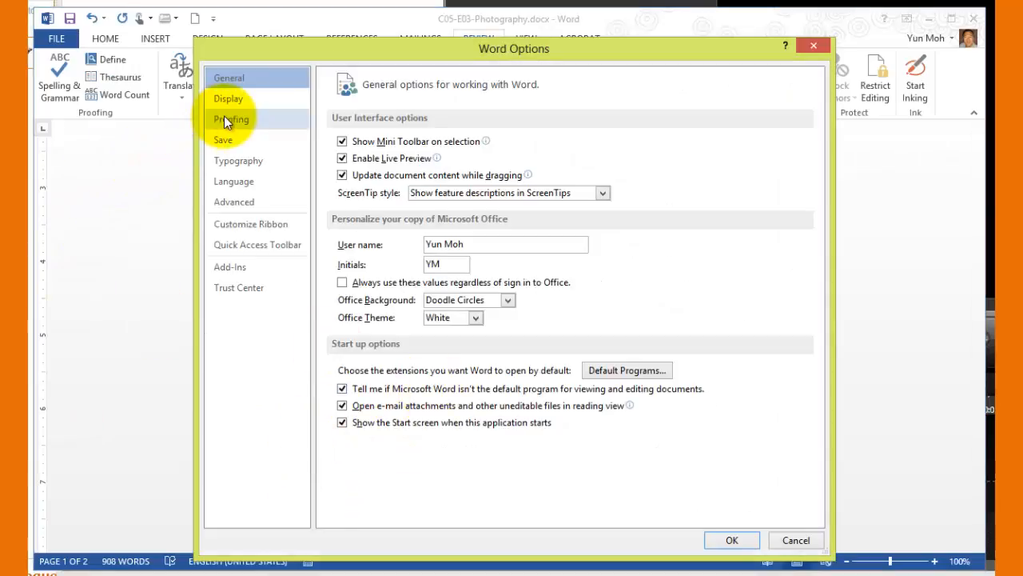
left_click(231, 119)
scroll(613, 413, "down", 3)
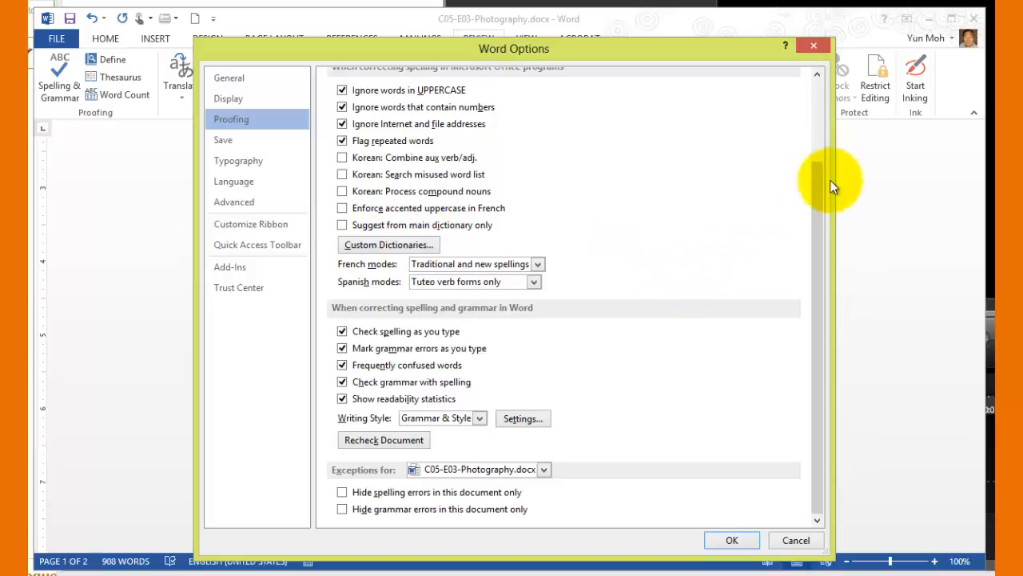
left_click_drag(815, 192, 811, 94)
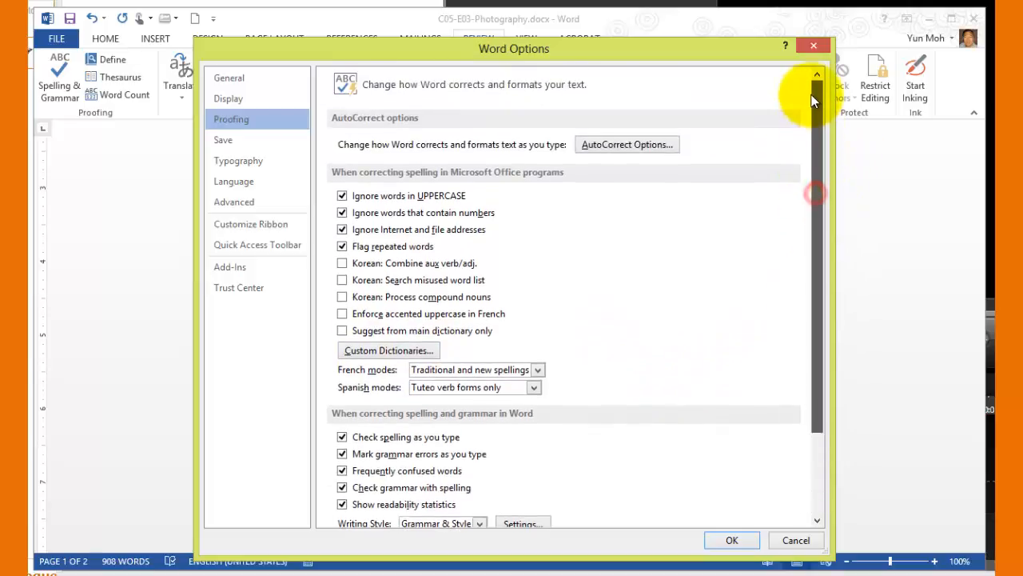
left_click(405, 353)
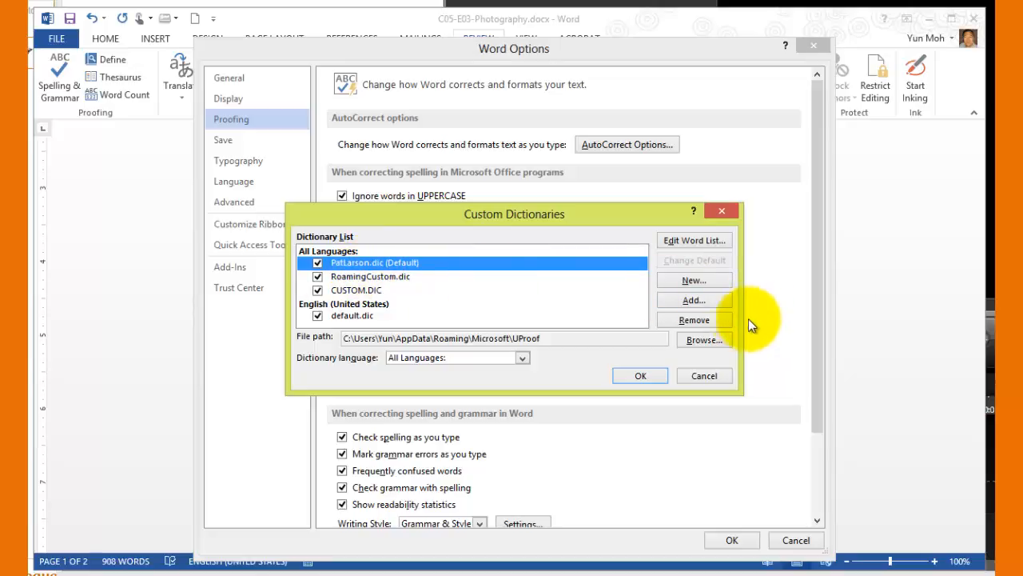
left_click(691, 318)
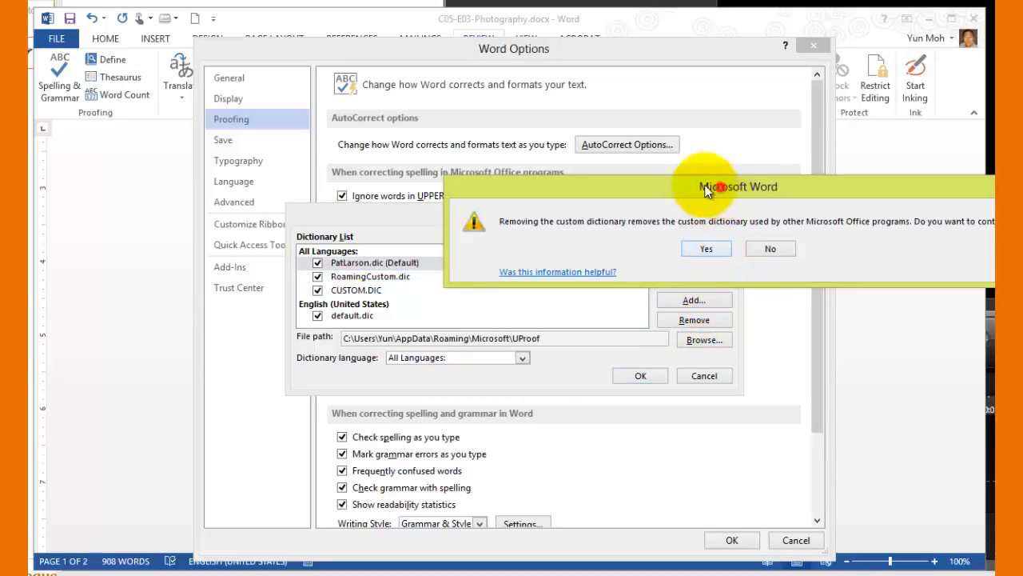
left_click_drag(720, 187, 641, 196)
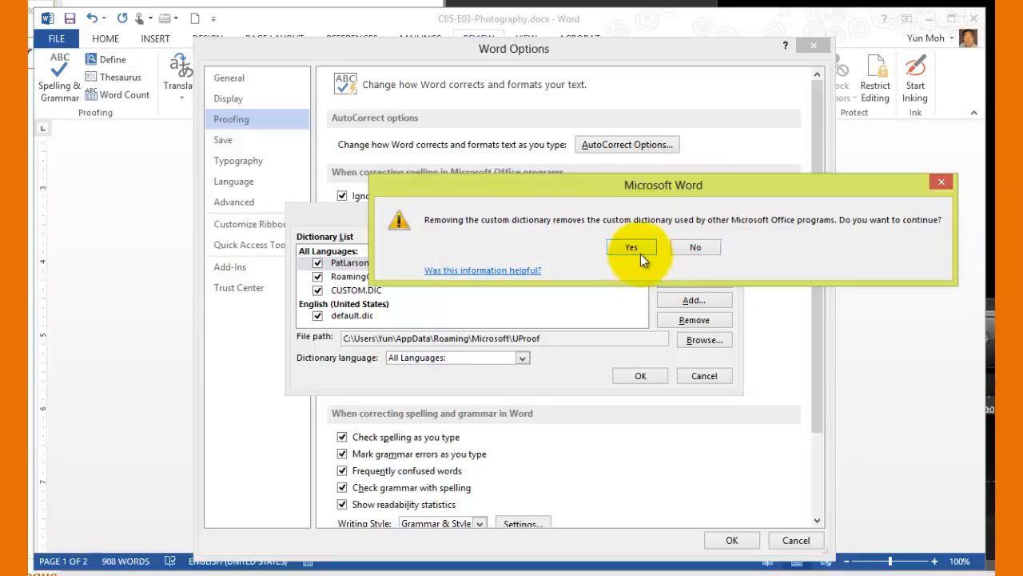
left_click(640, 246)
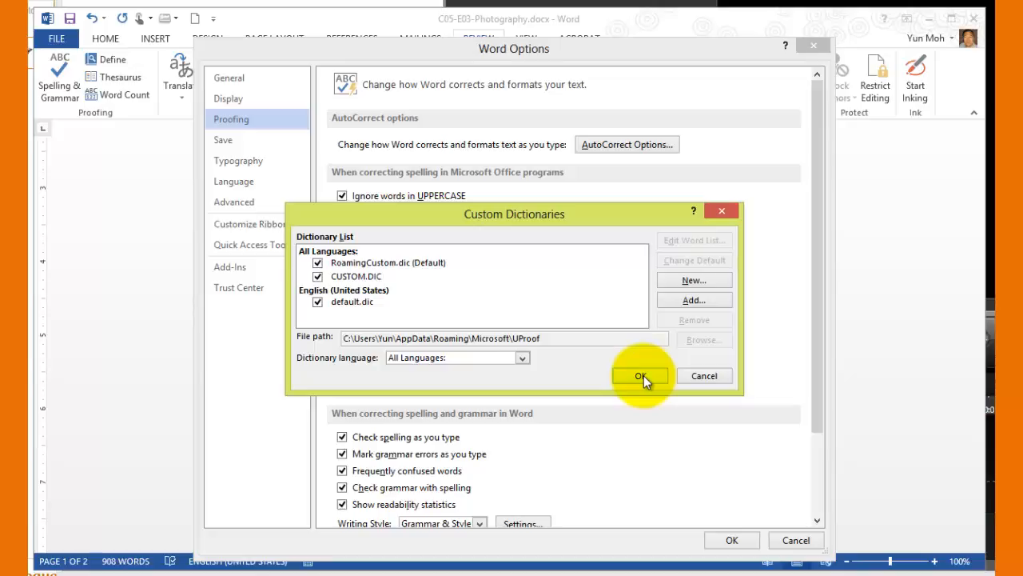
Add the removed dictionary file back to the custom dictionary list from the UProof folder
left_click(406, 263)
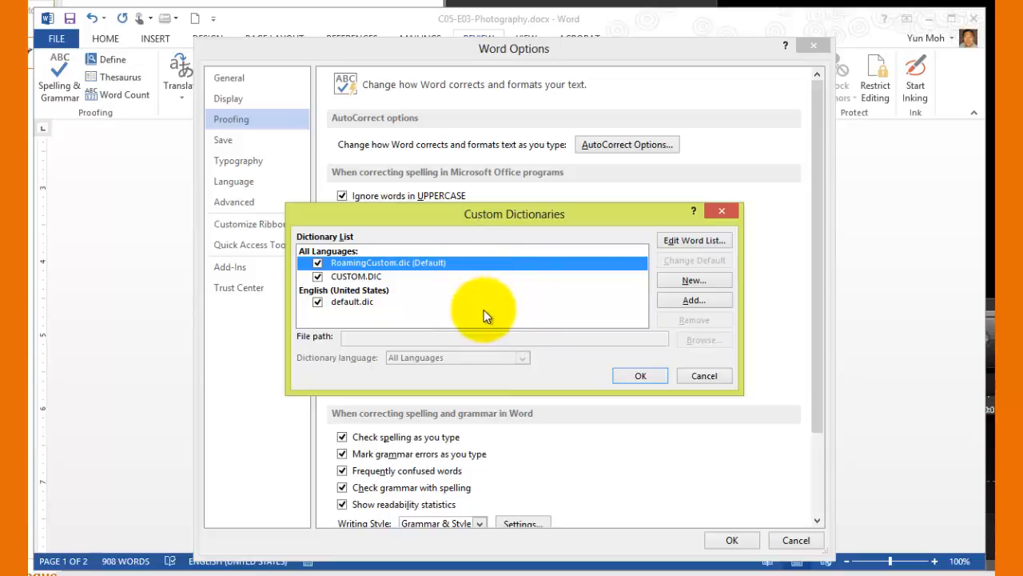
left_click(707, 299)
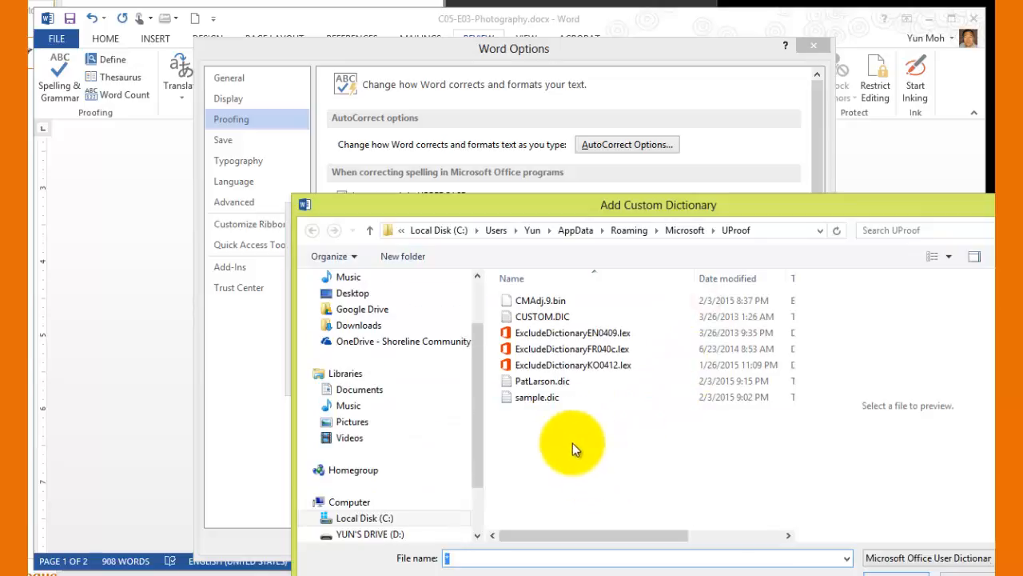
left_click(539, 382)
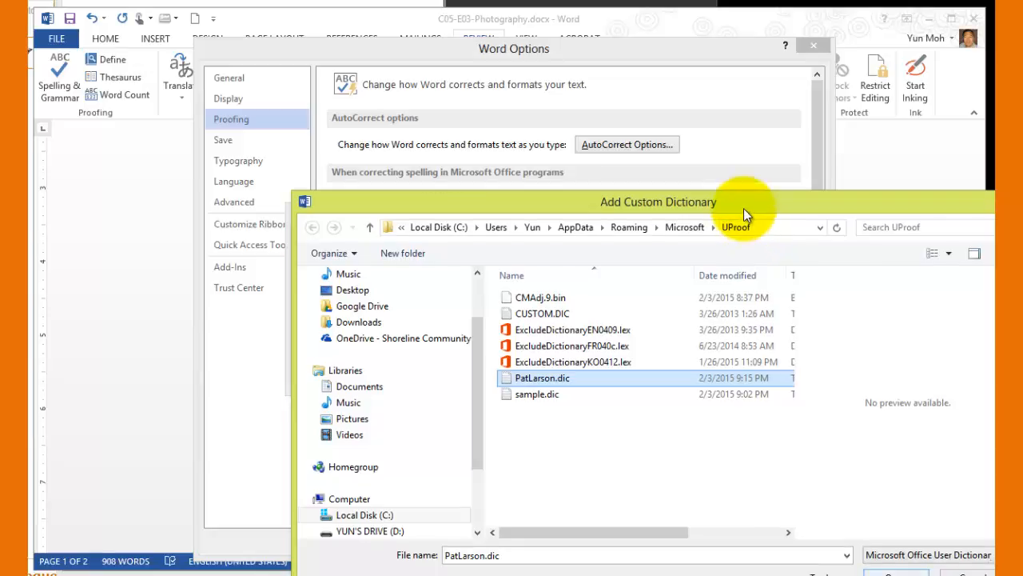
left_click_drag(740, 201, 623, 103)
left_click(779, 483)
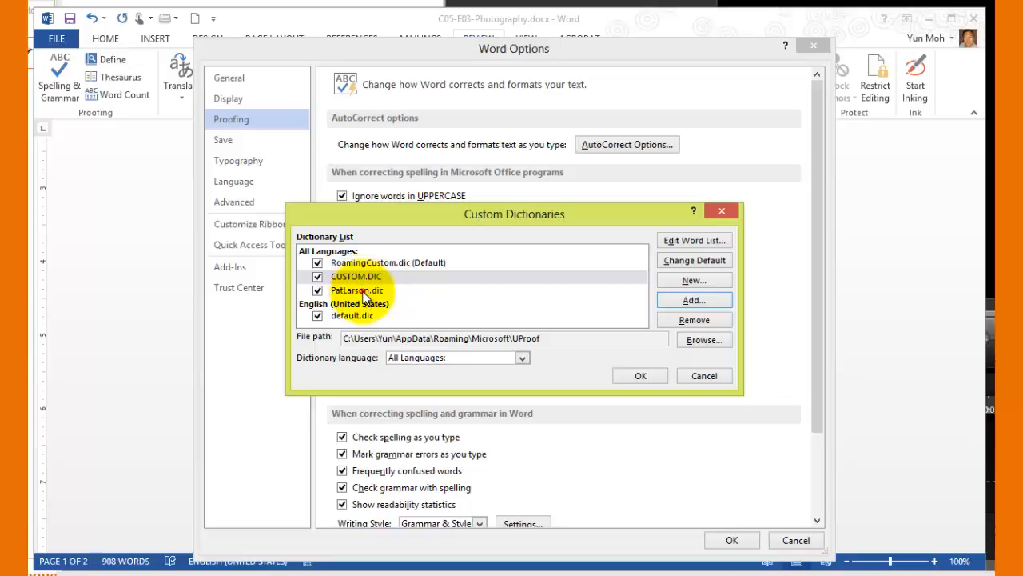
Remove the re-added custom dictionary from the list and apply the proofing options
left_click(363, 293)
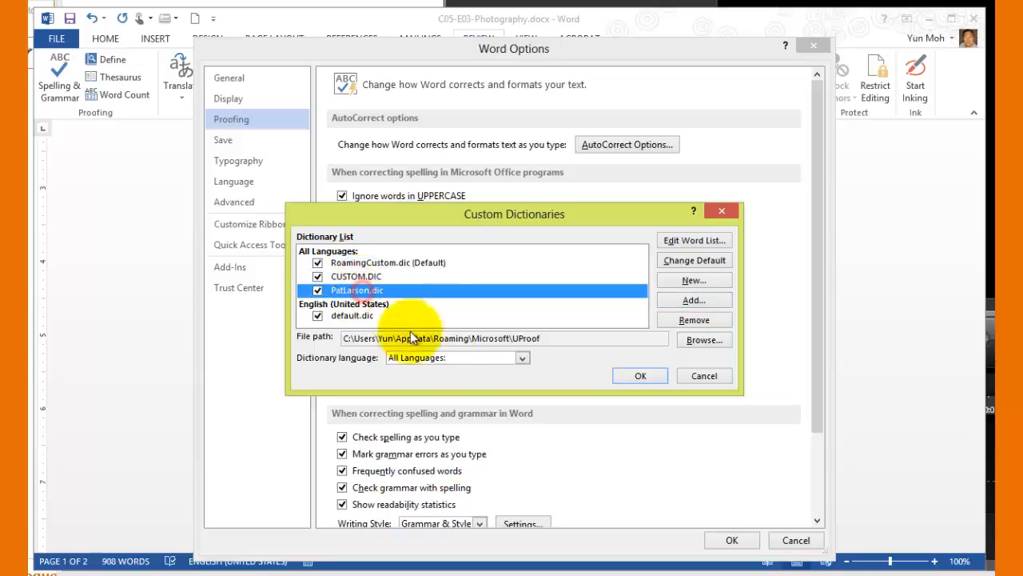
left_click(695, 320)
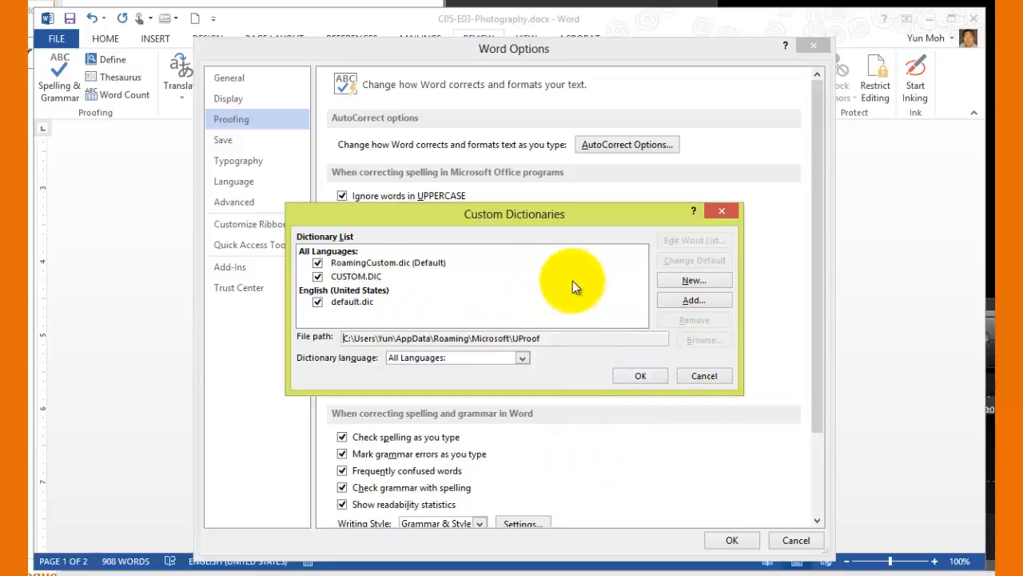
left_click(636, 378)
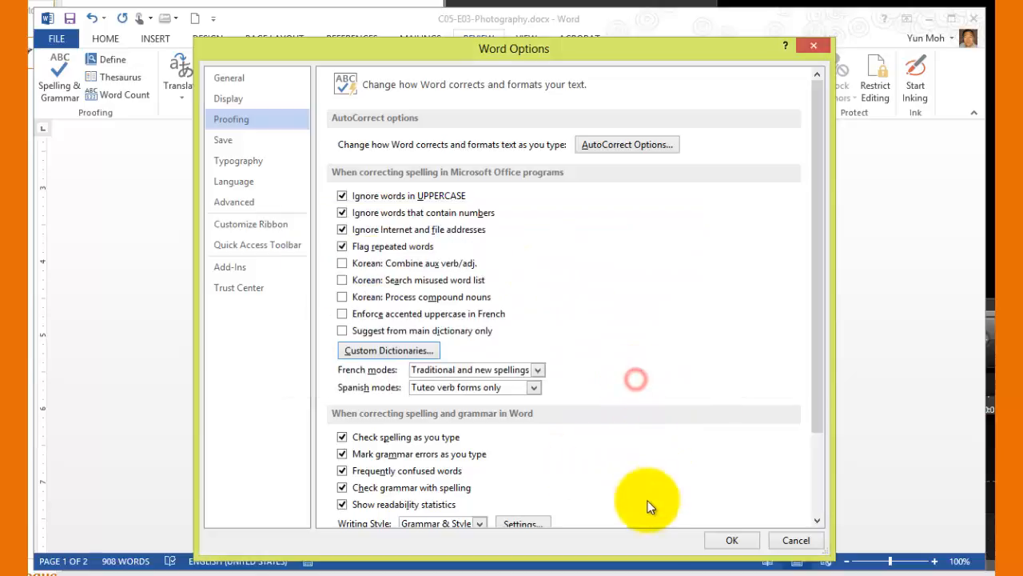
left_click(734, 540)
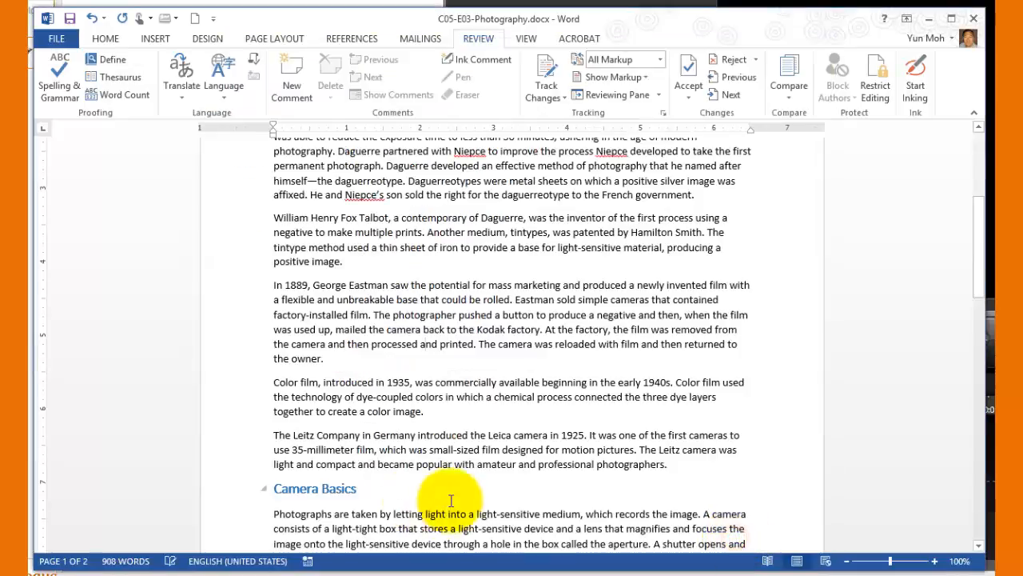